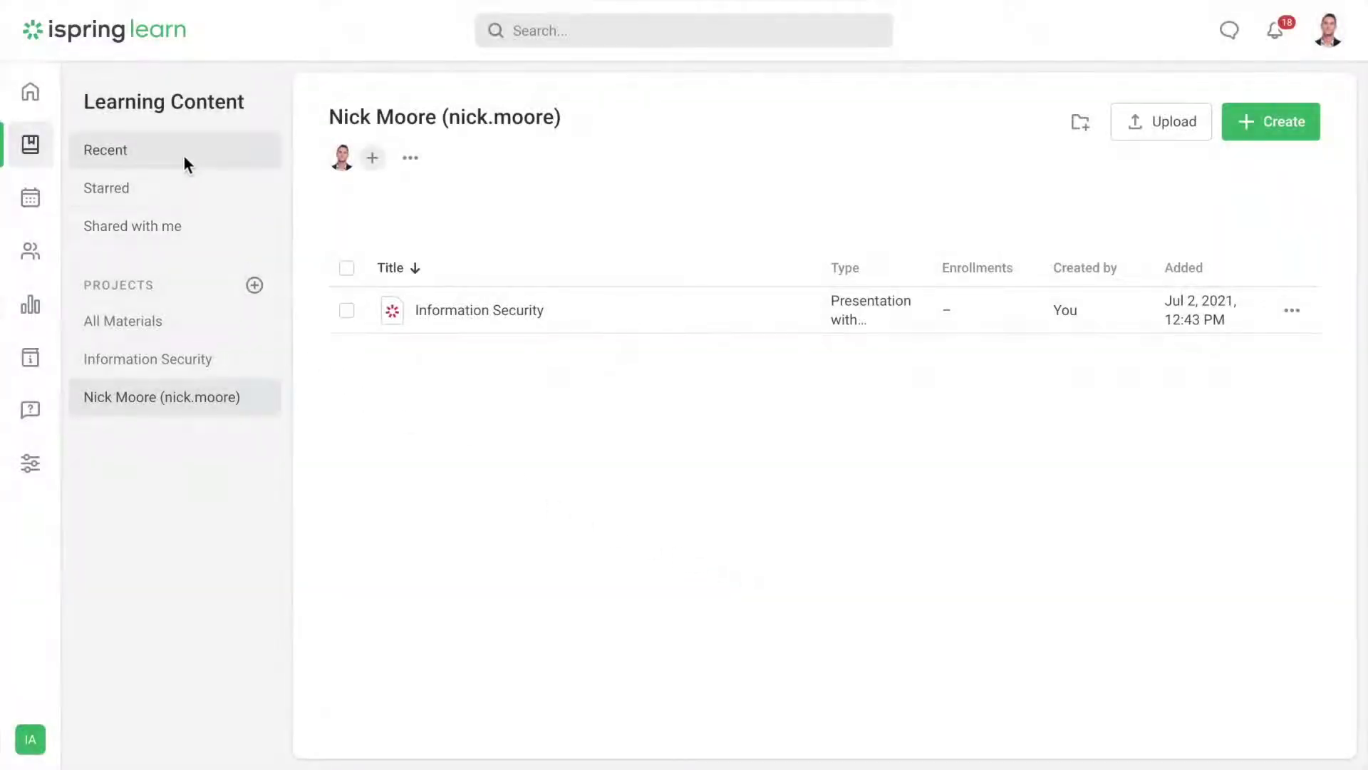
# Show the Recent materials and open the Getting Started learning track.
pyautogui.click(183, 155)
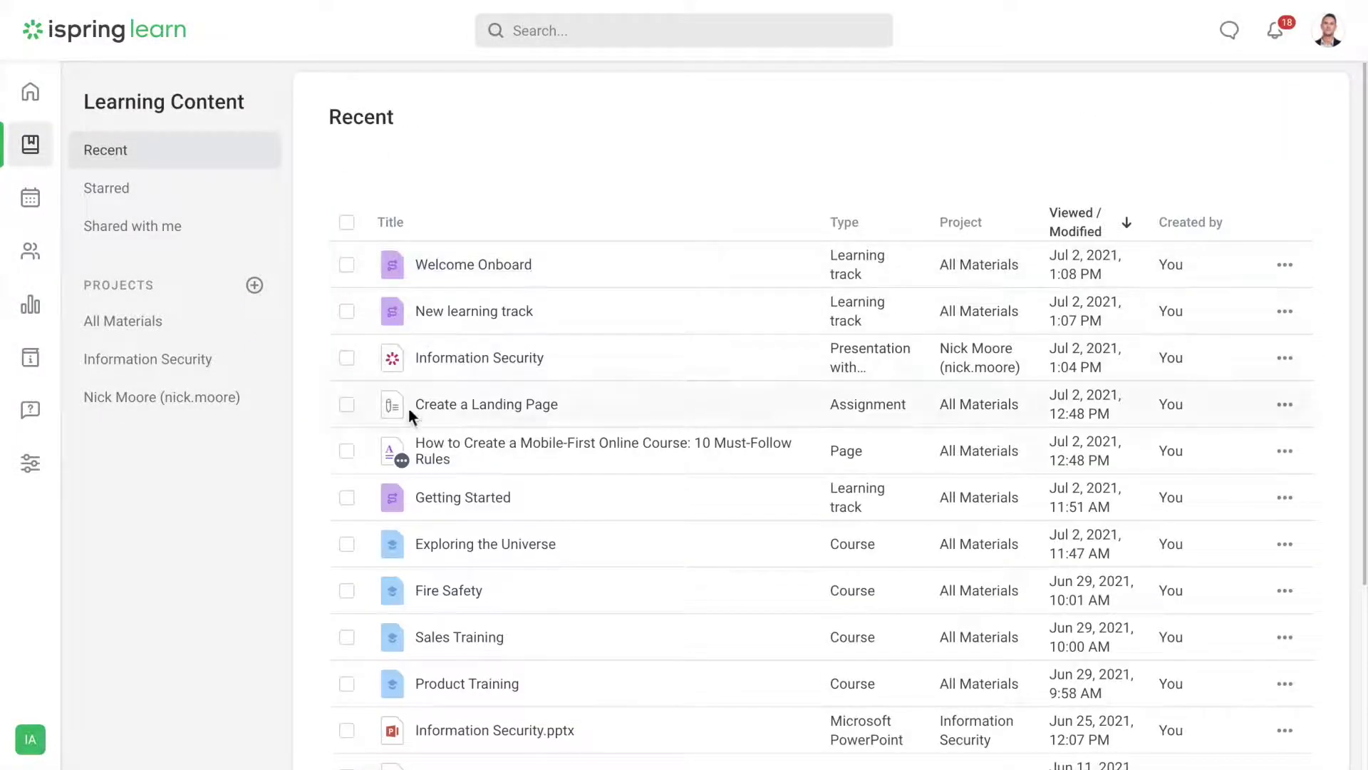
pyautogui.click(439, 498)
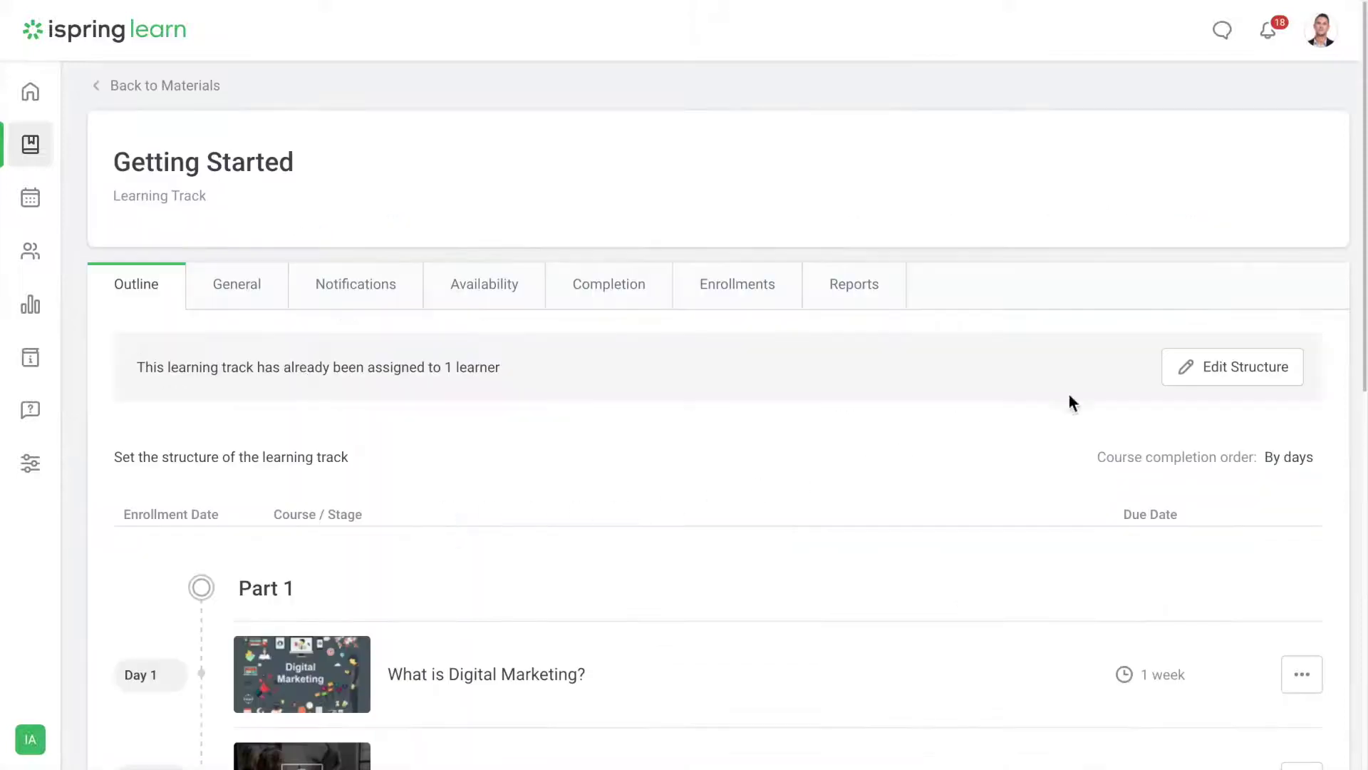
pyautogui.moveTo(1364, 337); pyautogui.dragTo(1354, 734)
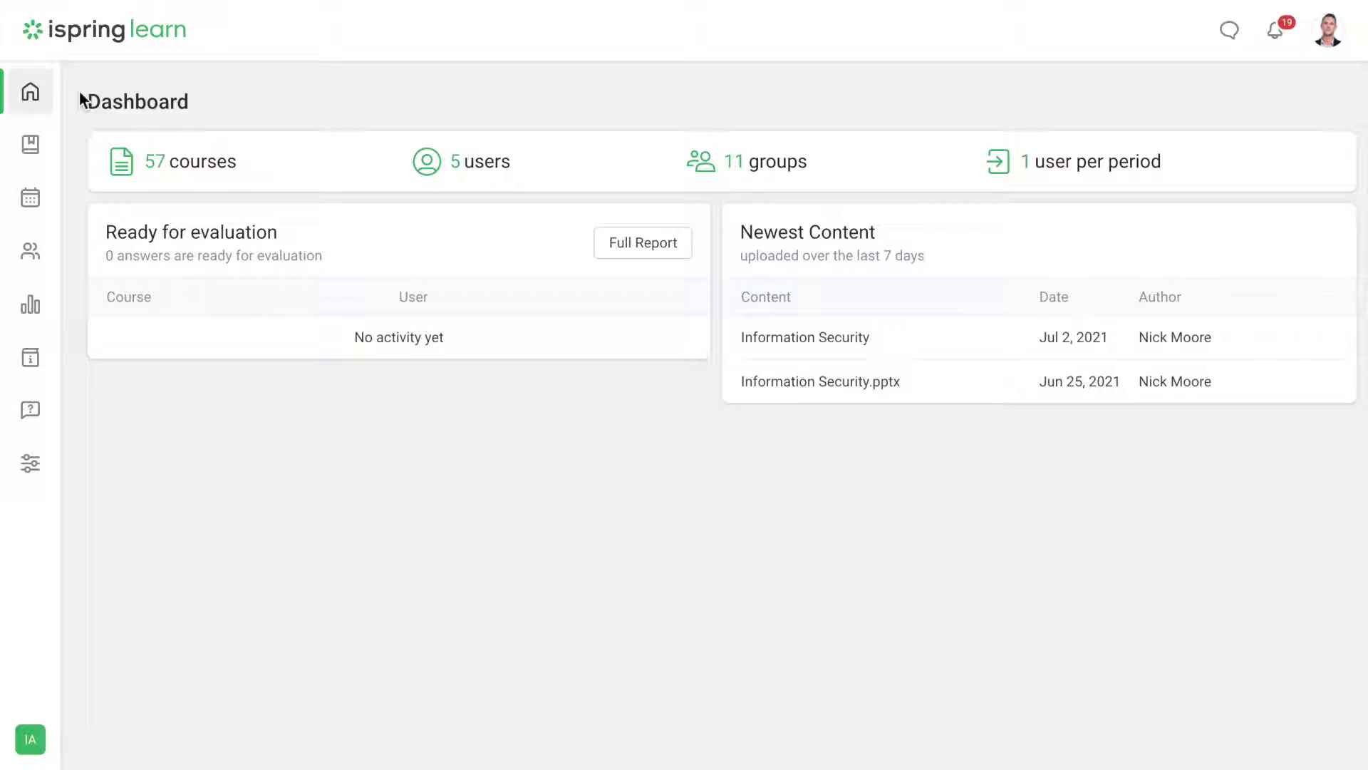
# Upload the How To Plan For Negotiations PDF to All Materials and view its empty enrollments.
pyautogui.click(39, 144)
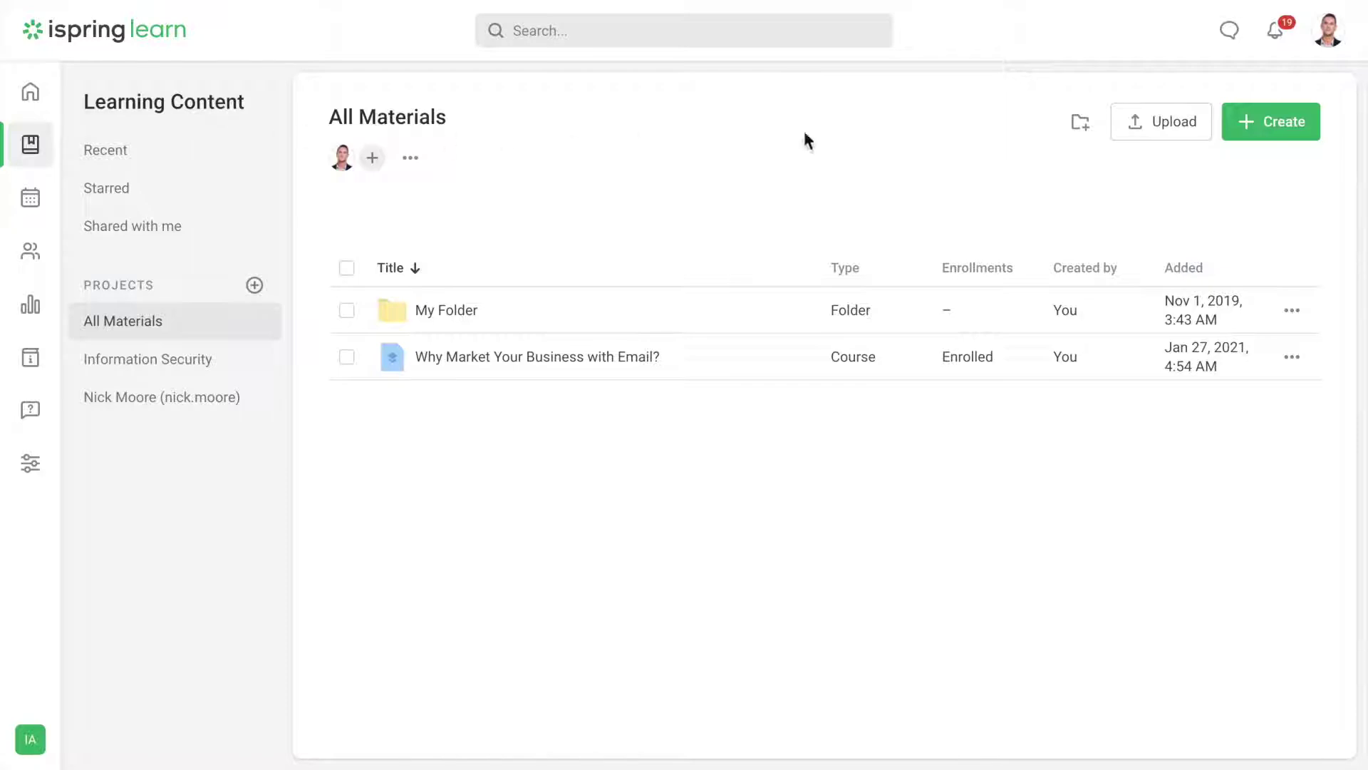
pyautogui.click(1141, 124)
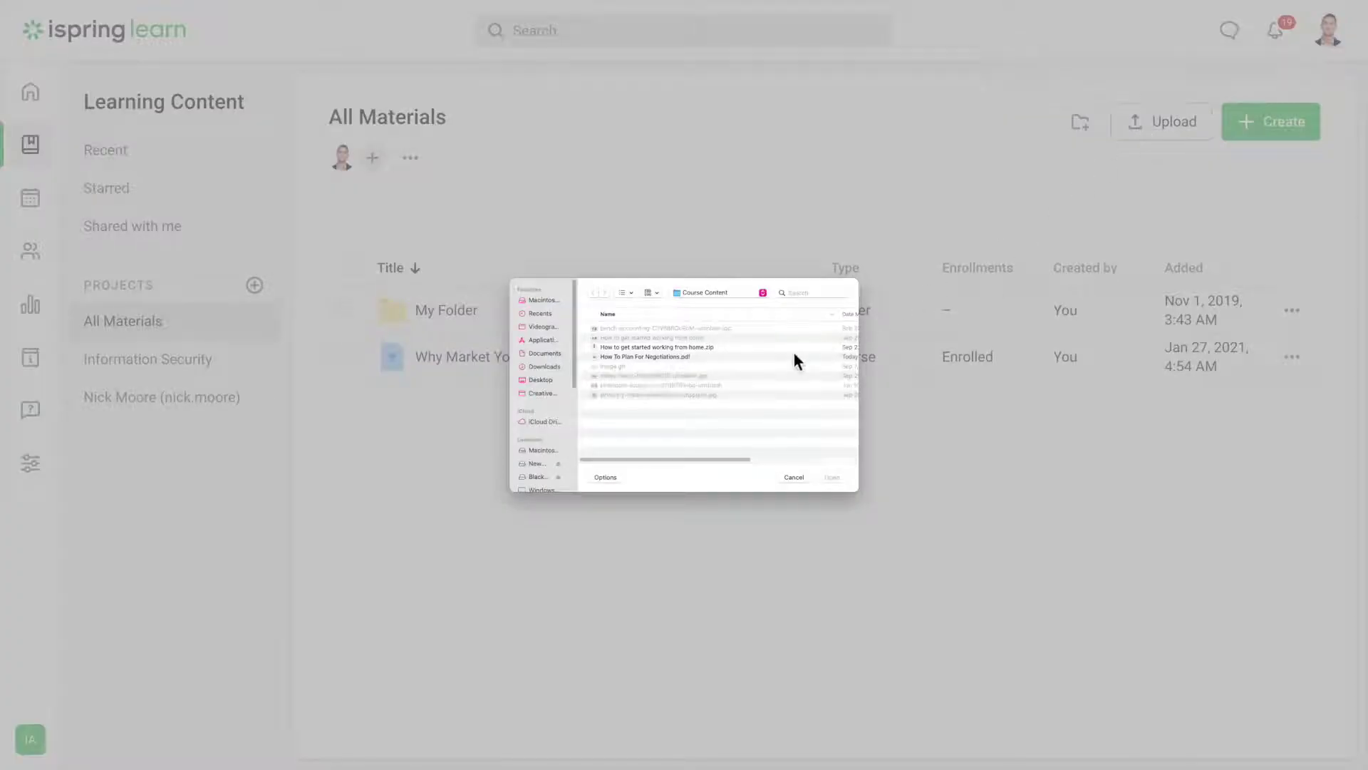
pyautogui.click(792, 356)
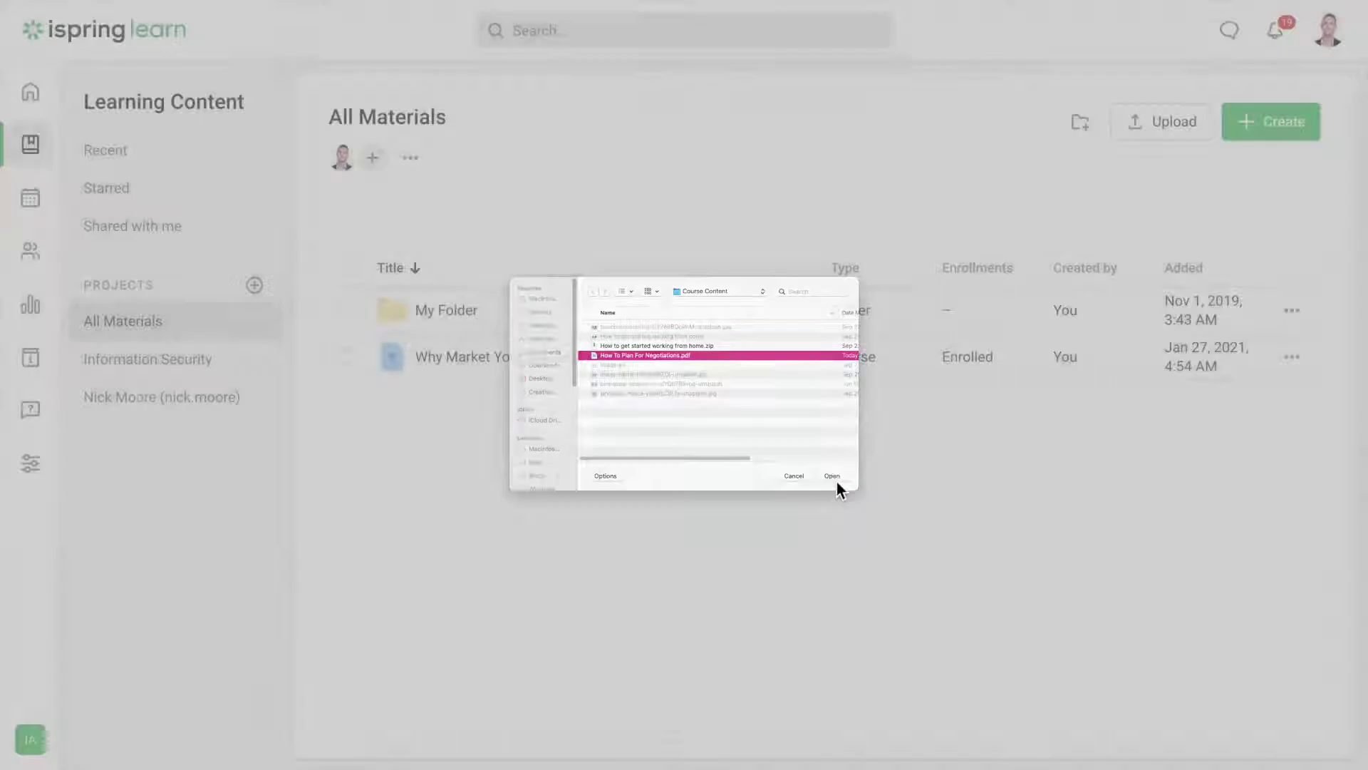
pyautogui.click(832, 477)
pyautogui.click(570, 359)
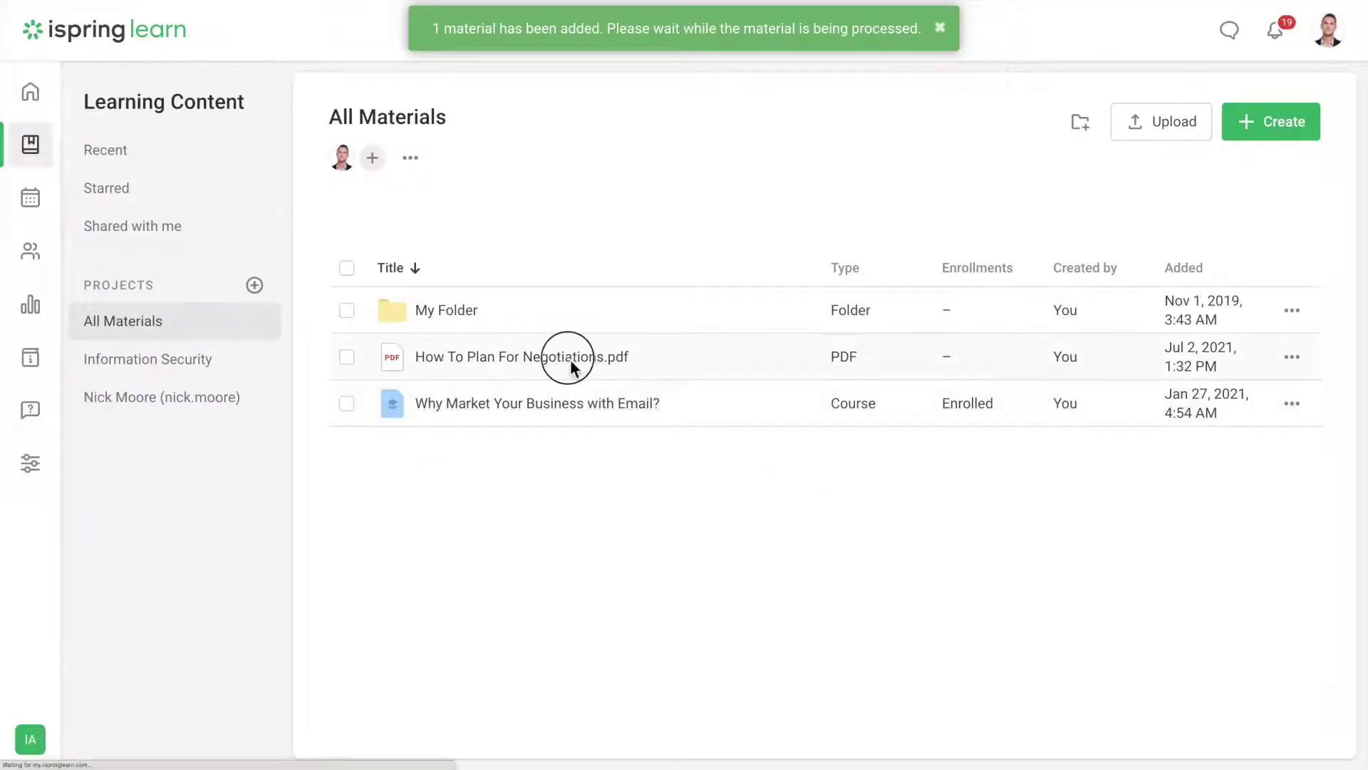
pyautogui.click(625, 280)
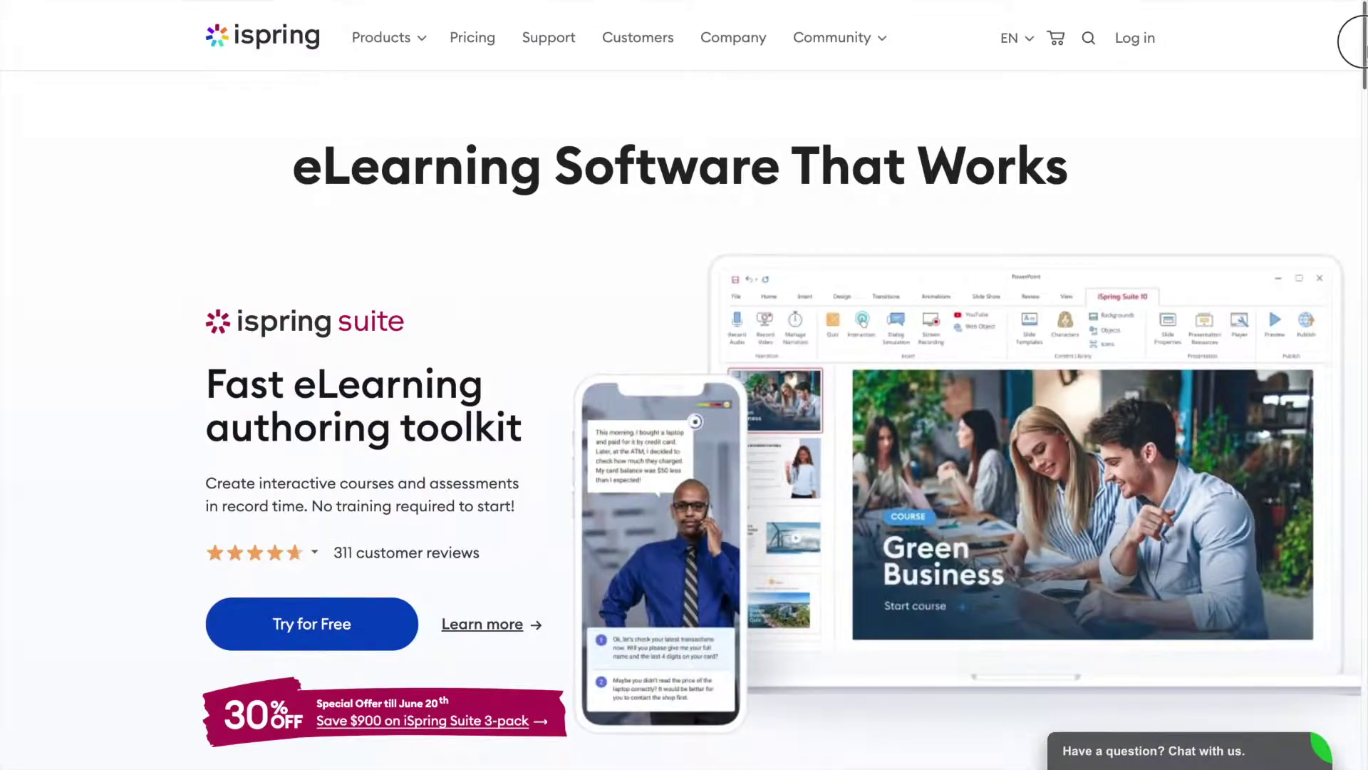
pyautogui.moveTo(1353, 41)
pyautogui.mouseDown()
pyautogui.moveTo(1355, 190)
pyautogui.moveTo(1355, 43)
pyautogui.mouseUp()
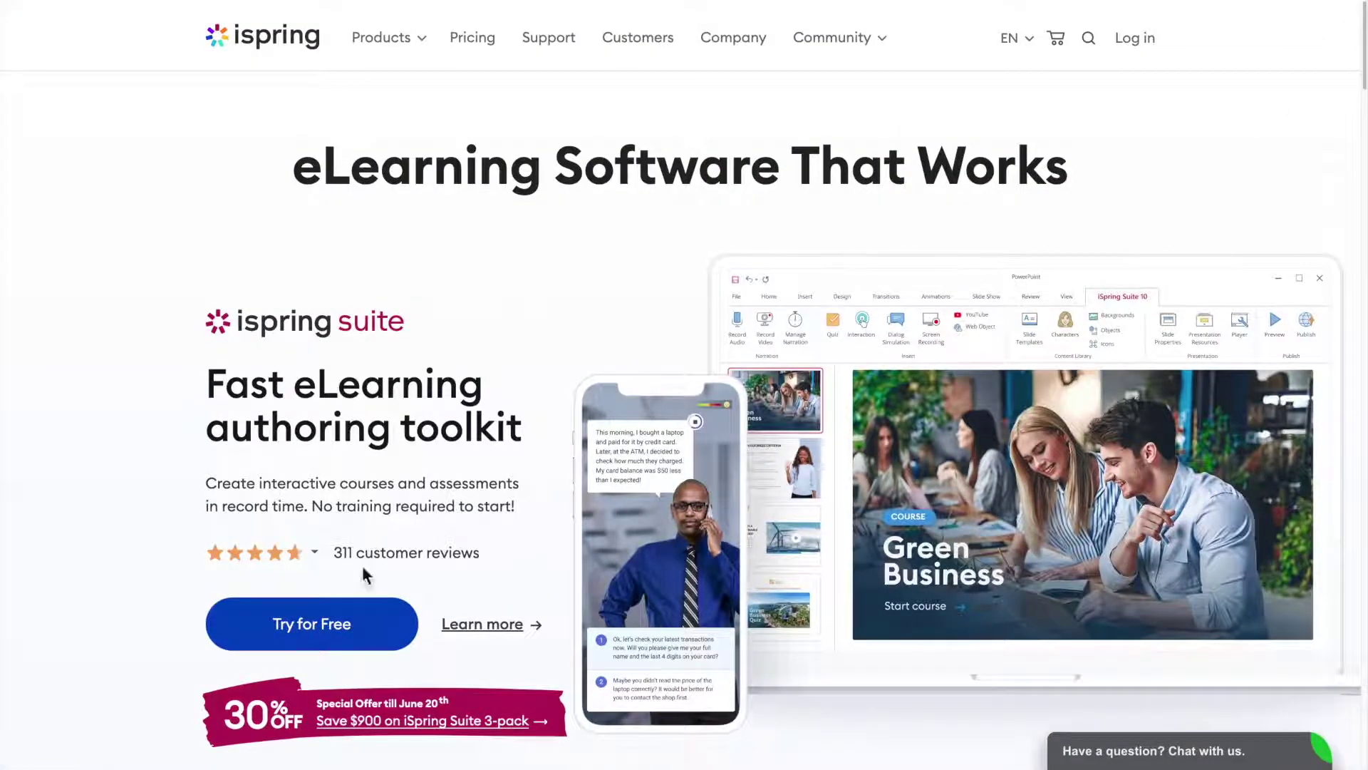
# Choose Try for Free on the iSpring homepage to reach the Suite Max trial form.
pyautogui.click(338, 626)
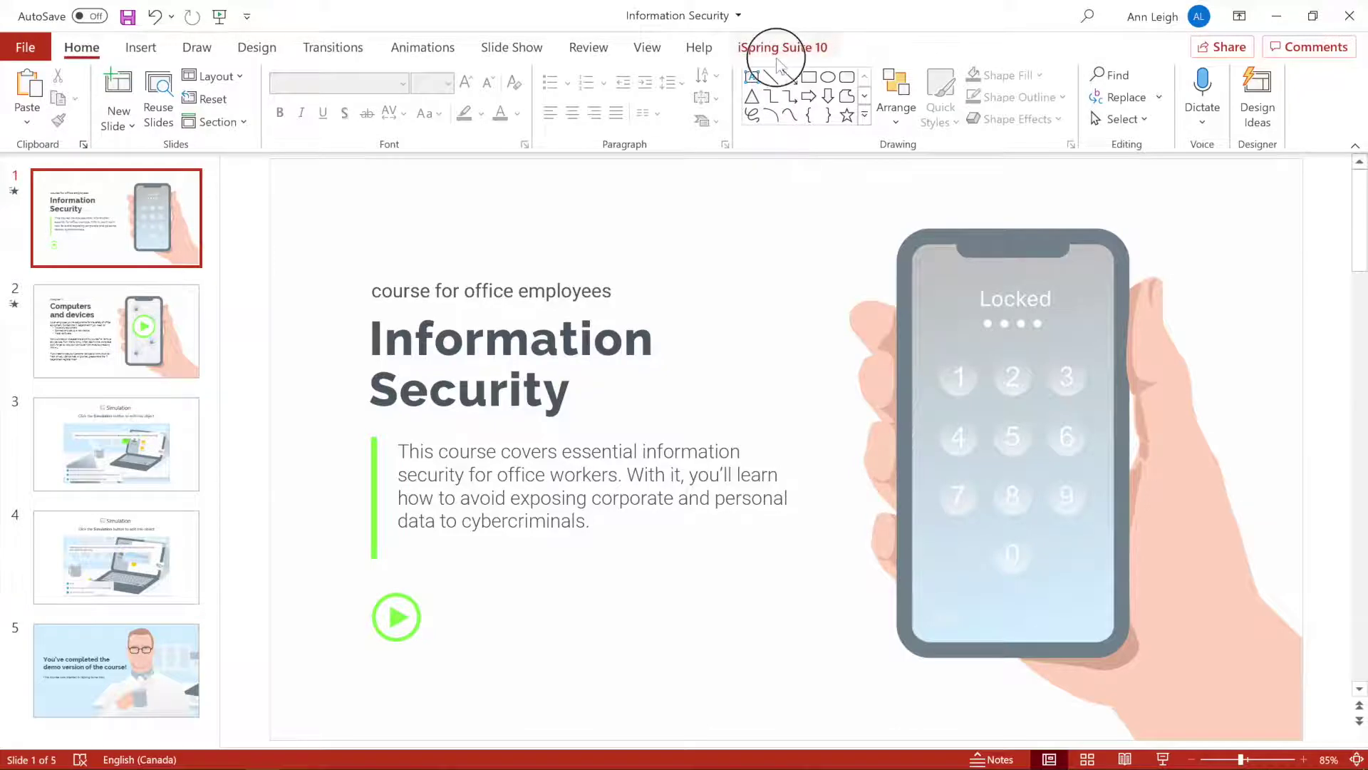
# Open the Publish settings from the iSpring Suite 10 ribbon for the Information Security deck.
pyautogui.click(778, 52)
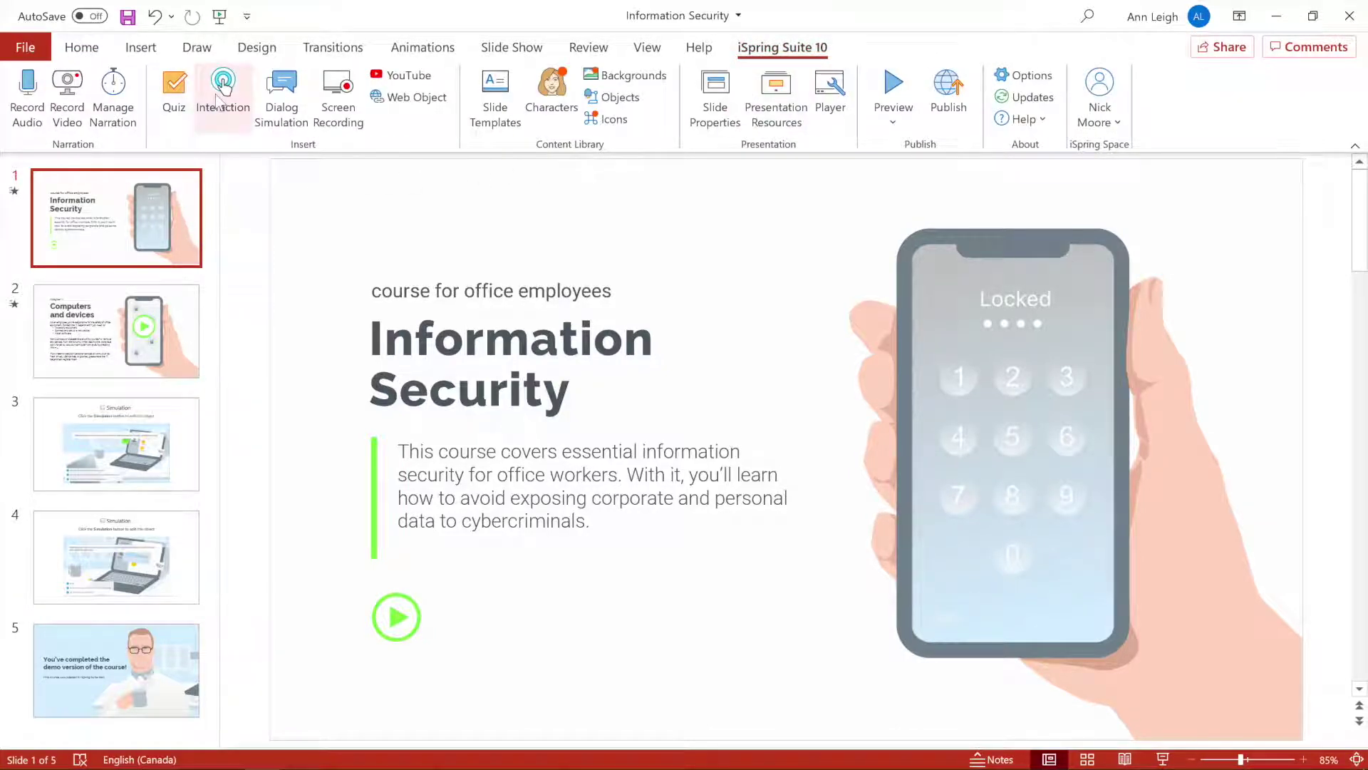
pyautogui.click(957, 97)
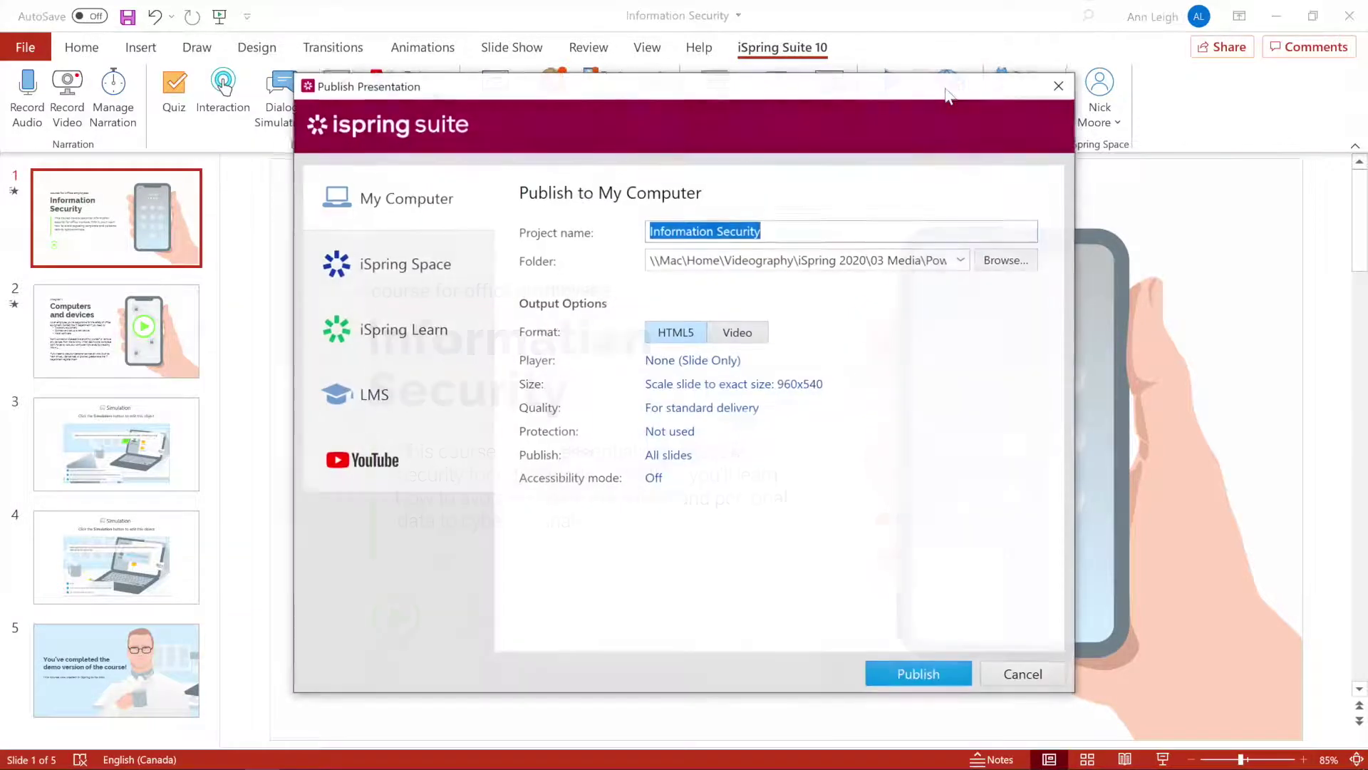
# Sign in to iSpring Learn with domain, login and password, then publish the Information Security presentation.
pyautogui.click(463, 331)
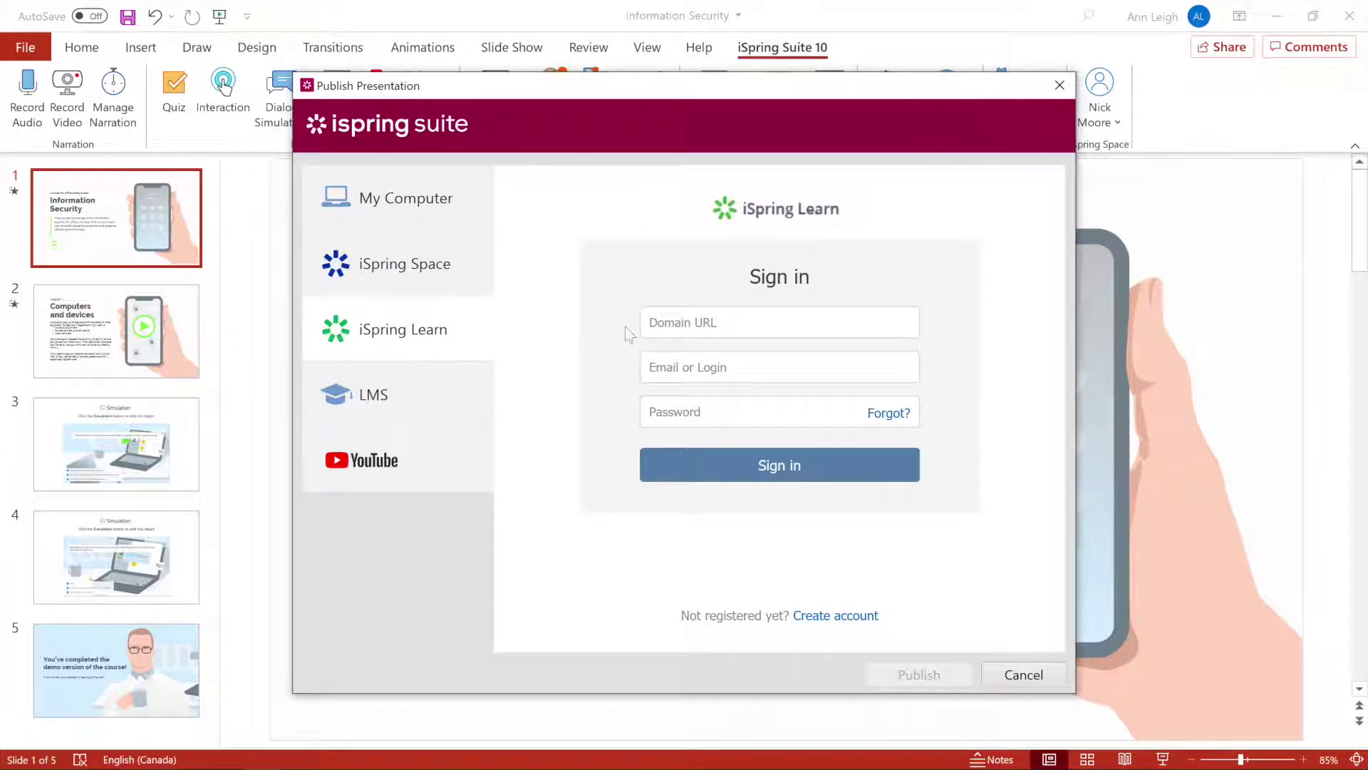
pyautogui.click(647, 322)
pyautogui.write('my.ispringlearn.com')
pyautogui.click(655, 367)
pyautogui.click(654, 411)
pyautogui.write('**********')
pyautogui.click(671, 464)
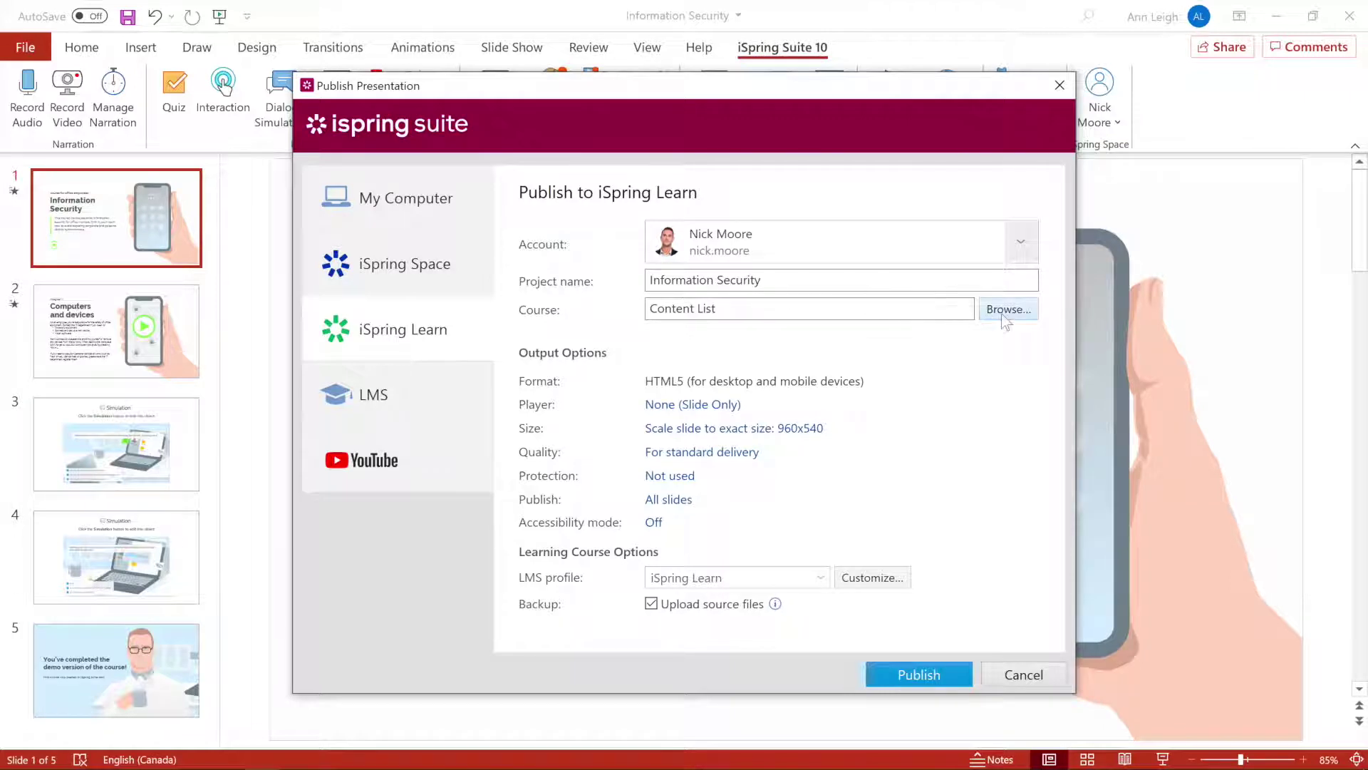
pyautogui.click(921, 669)
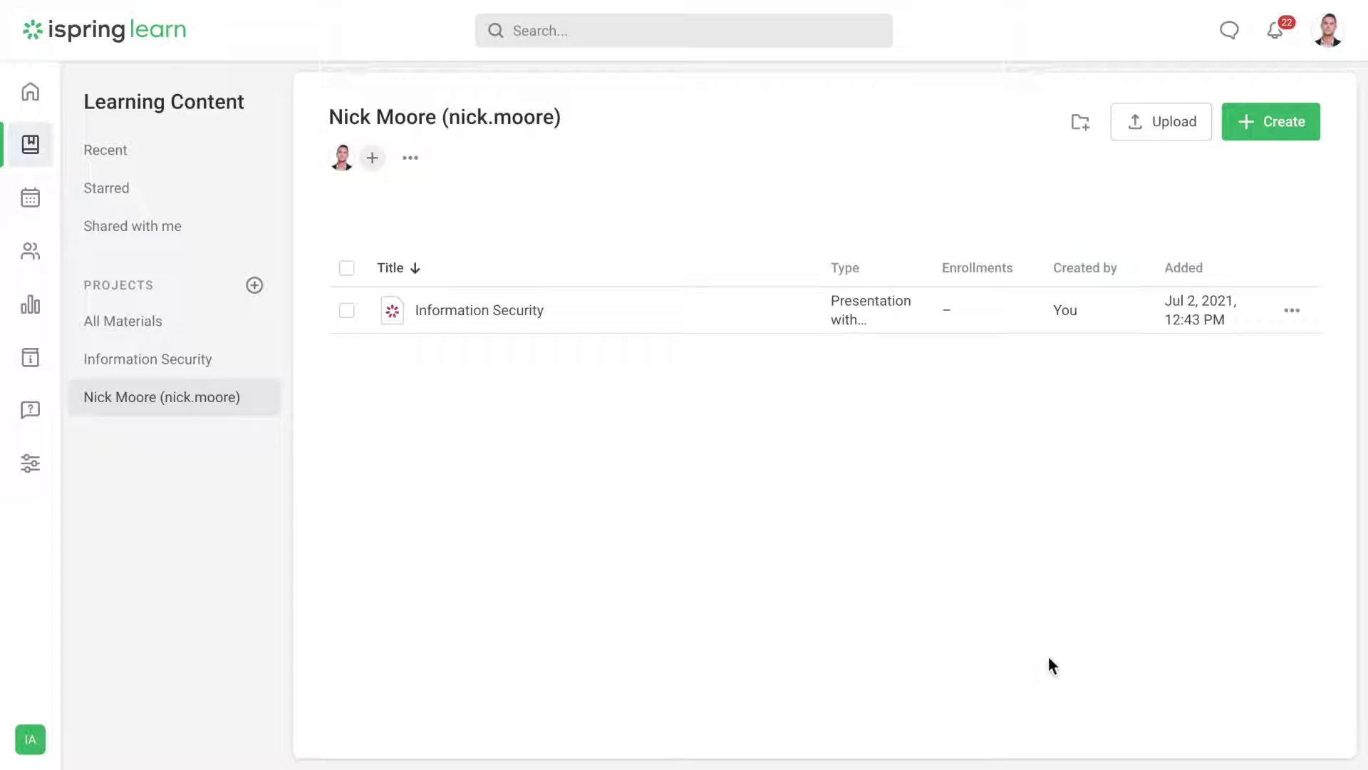
# Show the Create menu's material types in the personal project.
pyautogui.click(1271, 128)
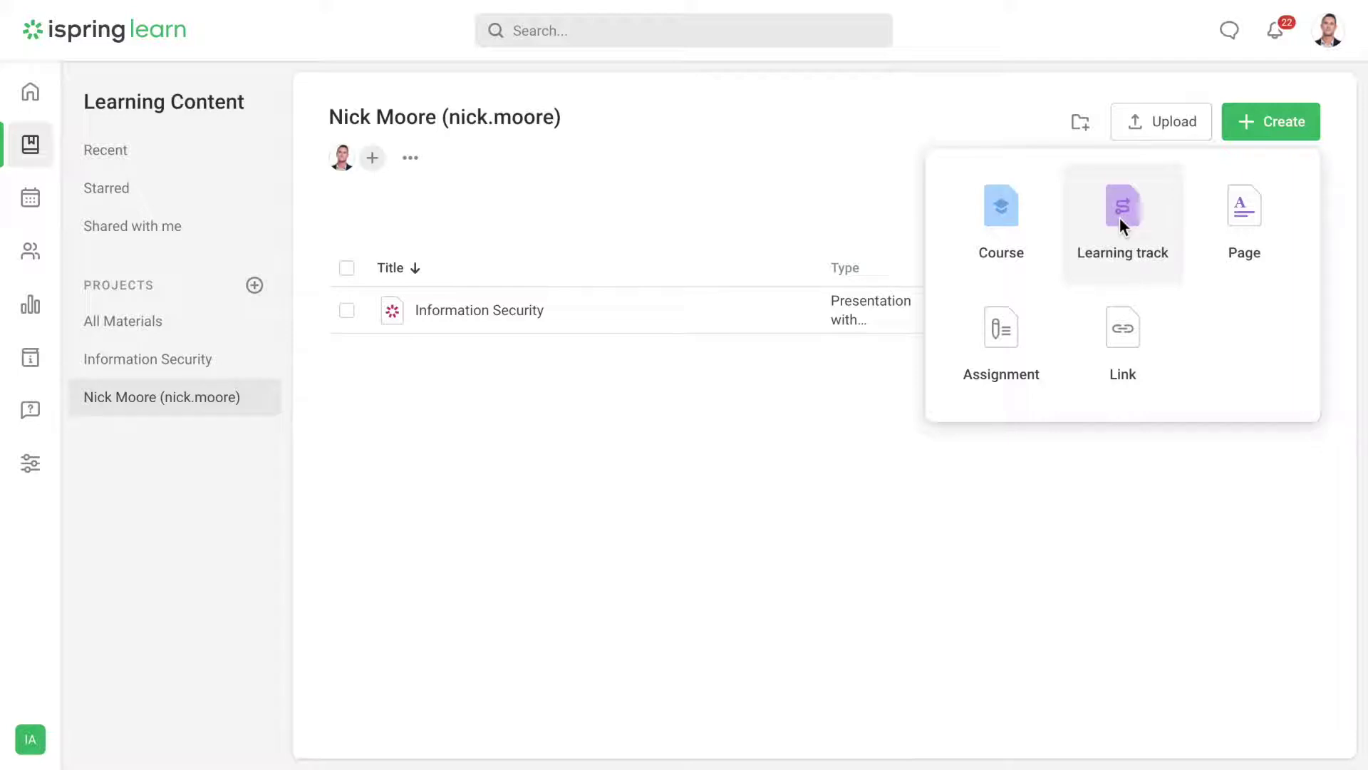
# Pick Page from the Create menu, then continue into the mobile-first course's first chapter.
pyautogui.click(1232, 221)
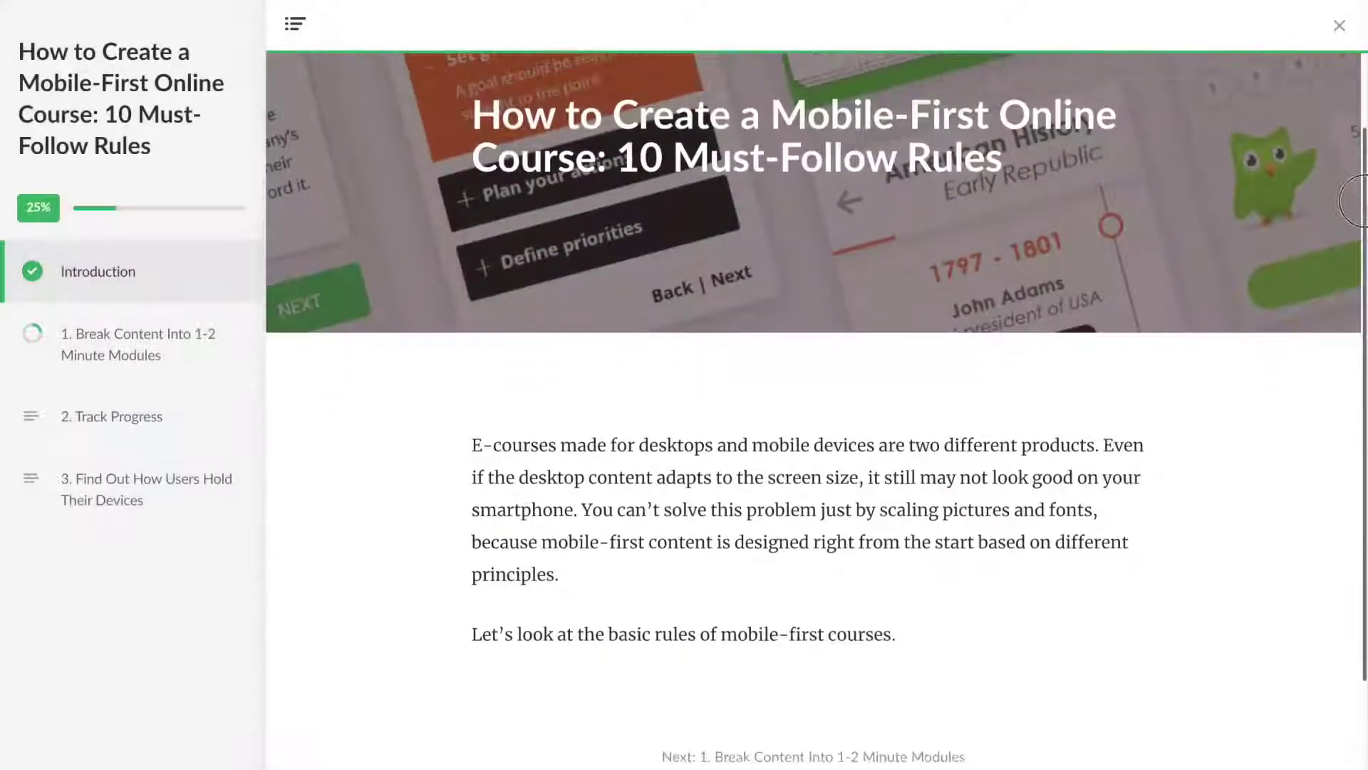
pyautogui.scroll(-1, 812, 481)
pyautogui.click(1071, 697)
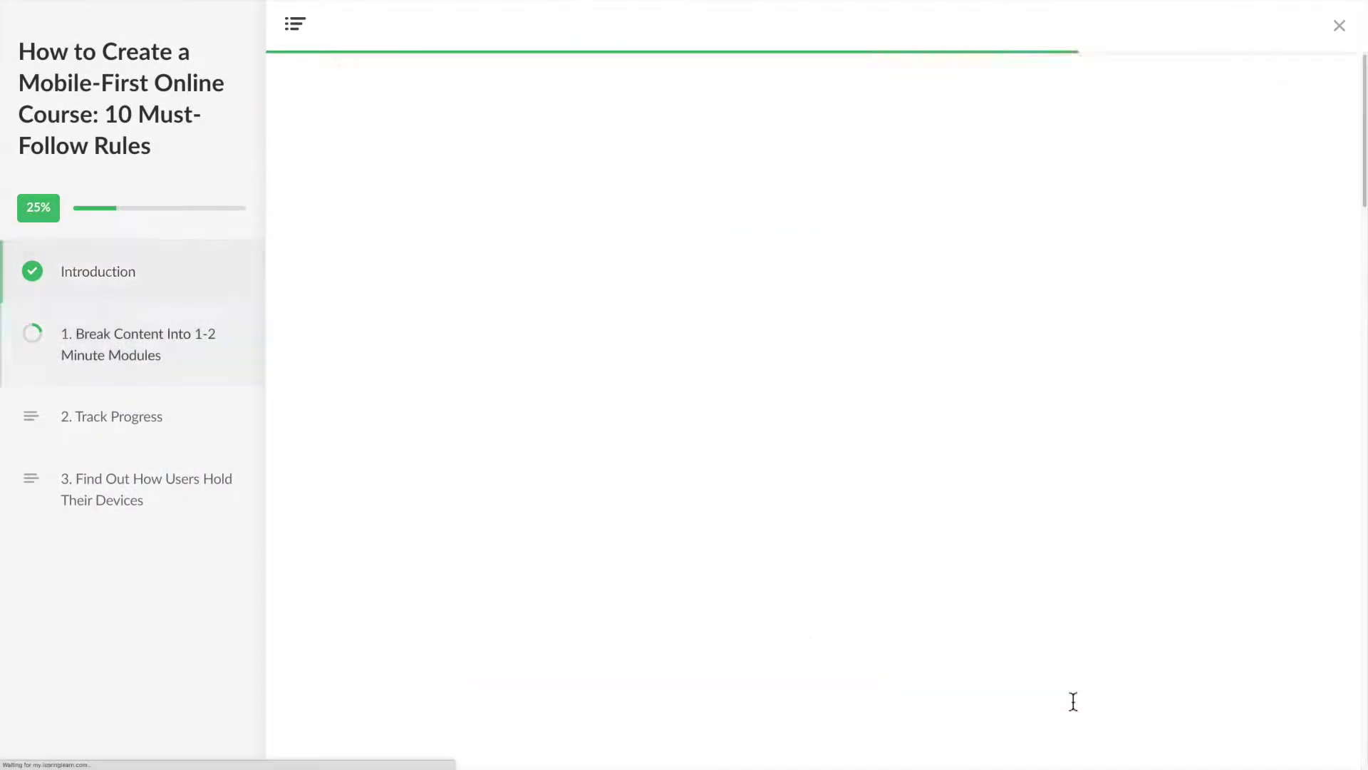
pyautogui.scroll(-10, 1349, 353)
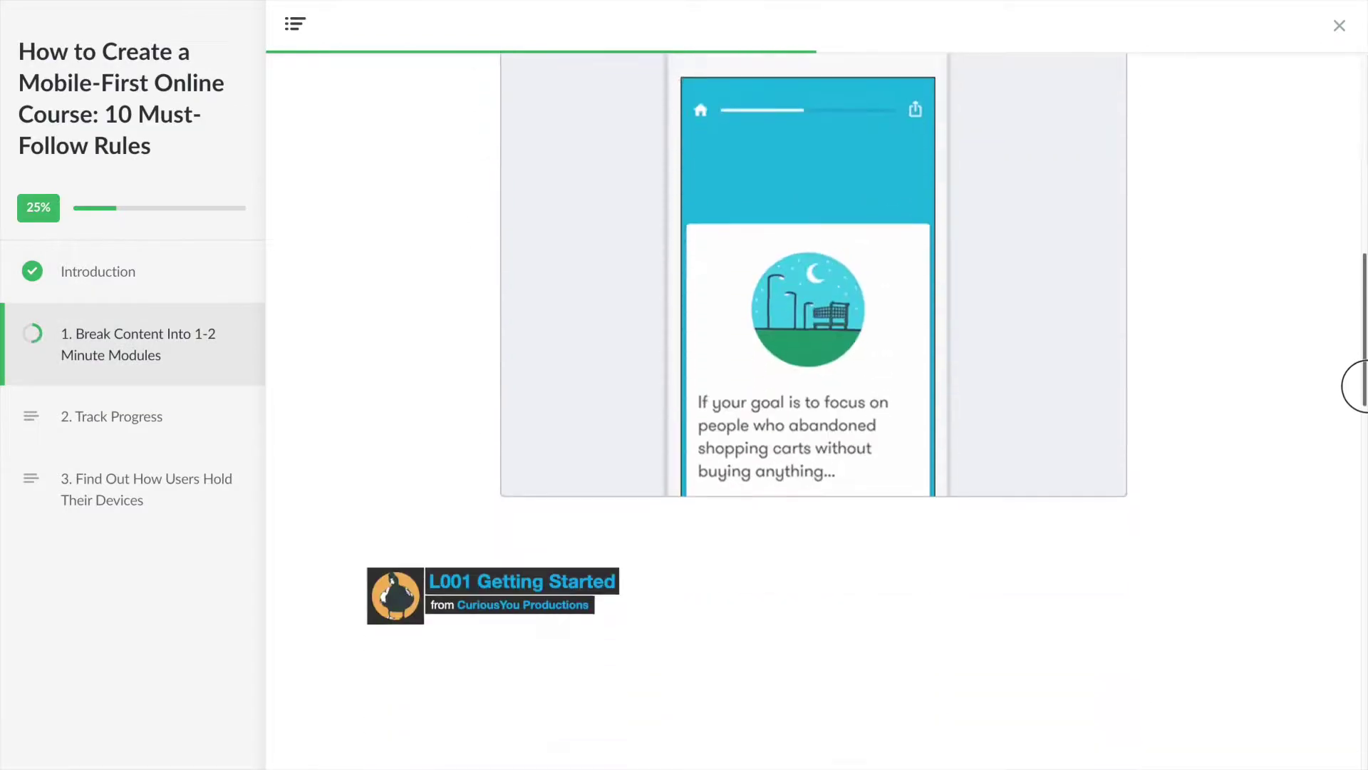
pyautogui.moveTo(1355, 462); pyautogui.dragTo(1353, 691)
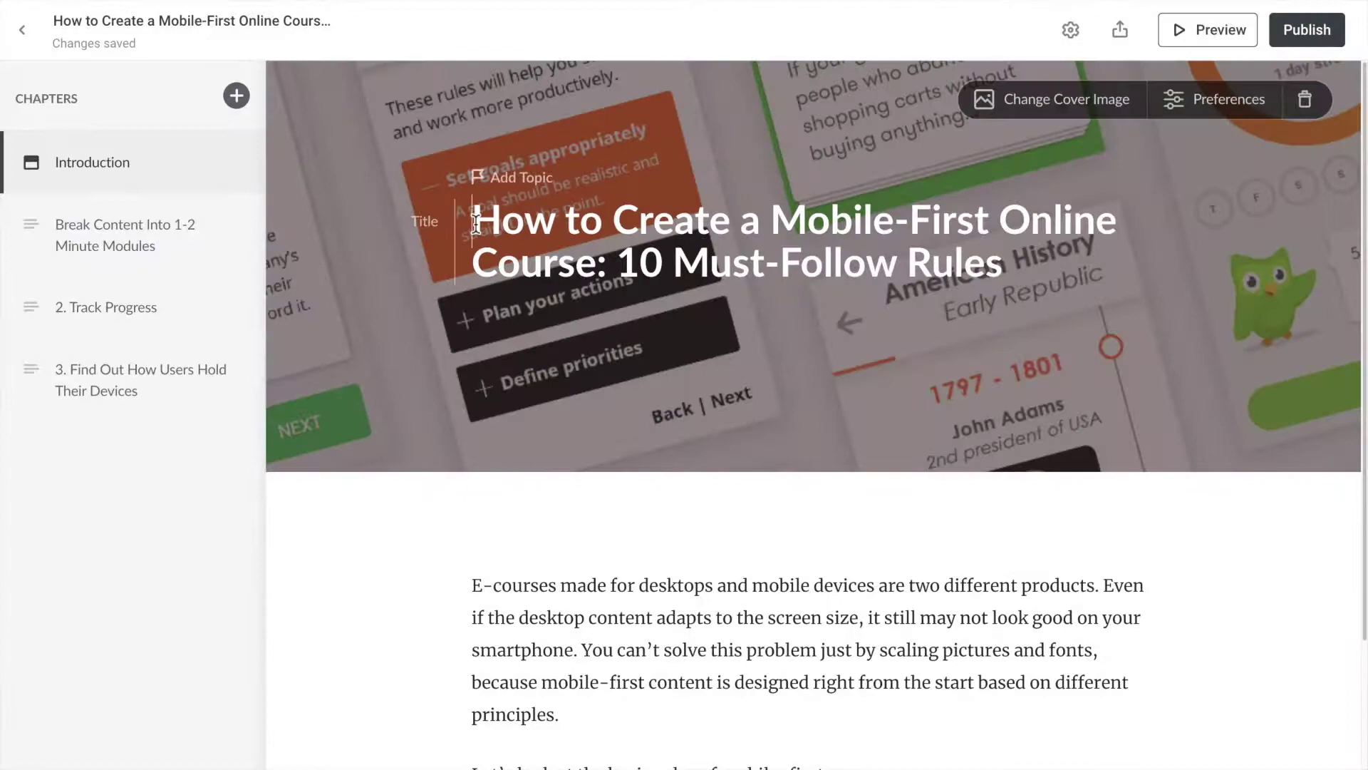
pyautogui.scroll(-2, 1361, 222)
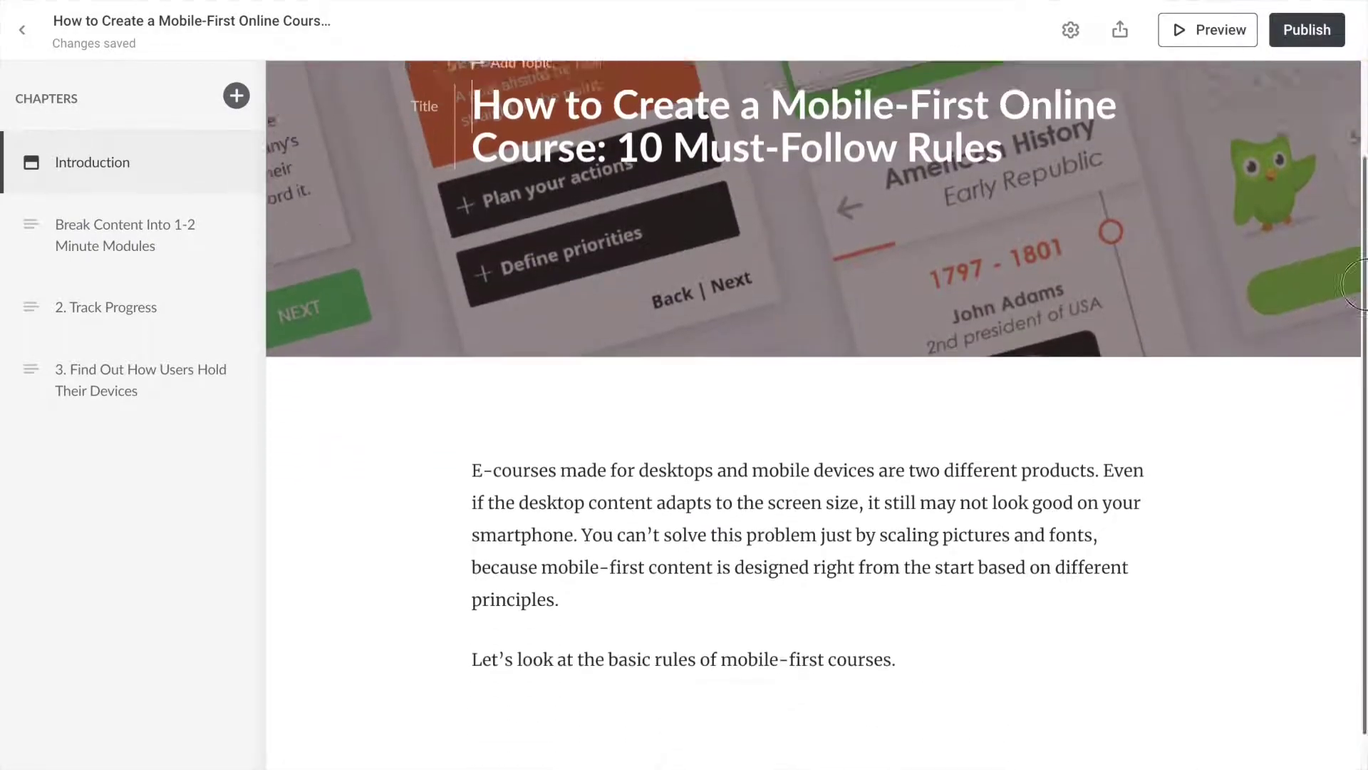
pyautogui.scroll(2, 1359, 221)
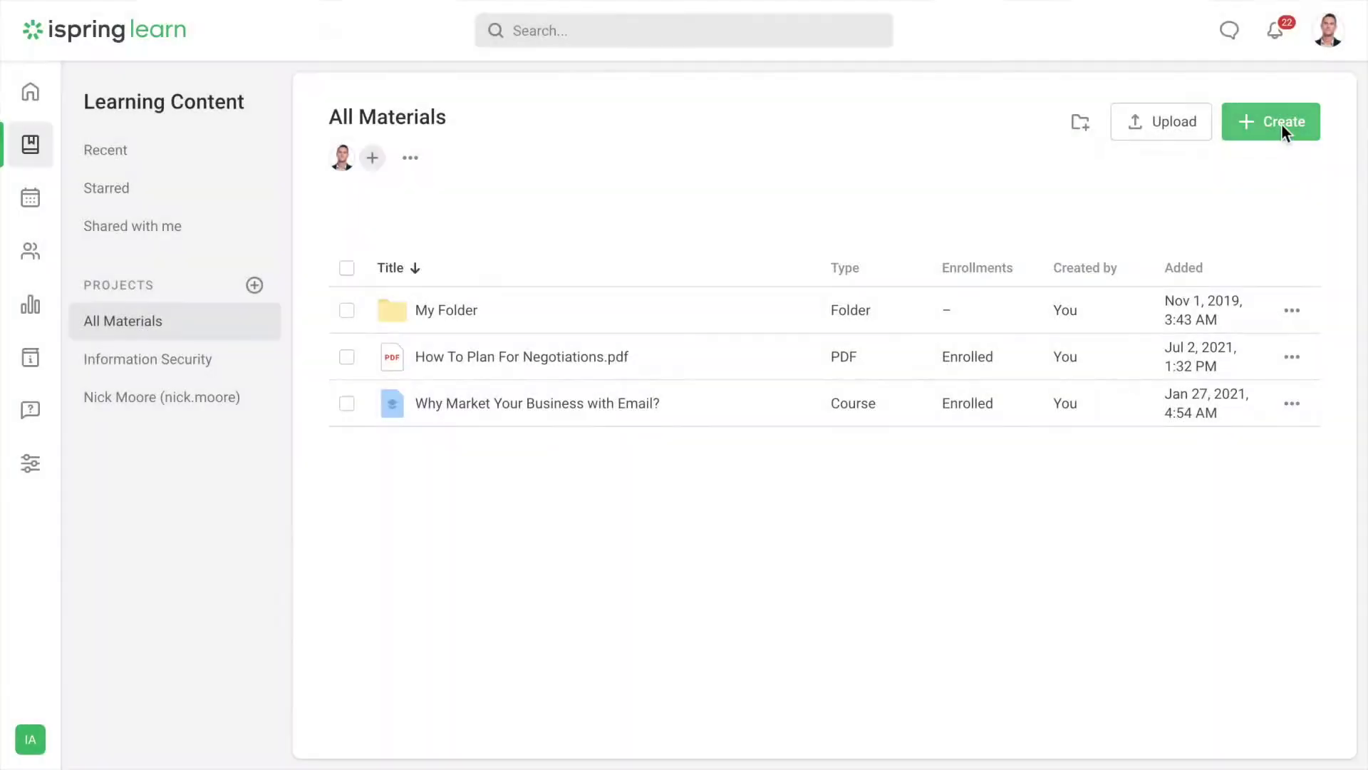
# Create the 'Create a Landing Page' assignment with passing score 100 and saved landing-page instructions.
pyautogui.click(1281, 122)
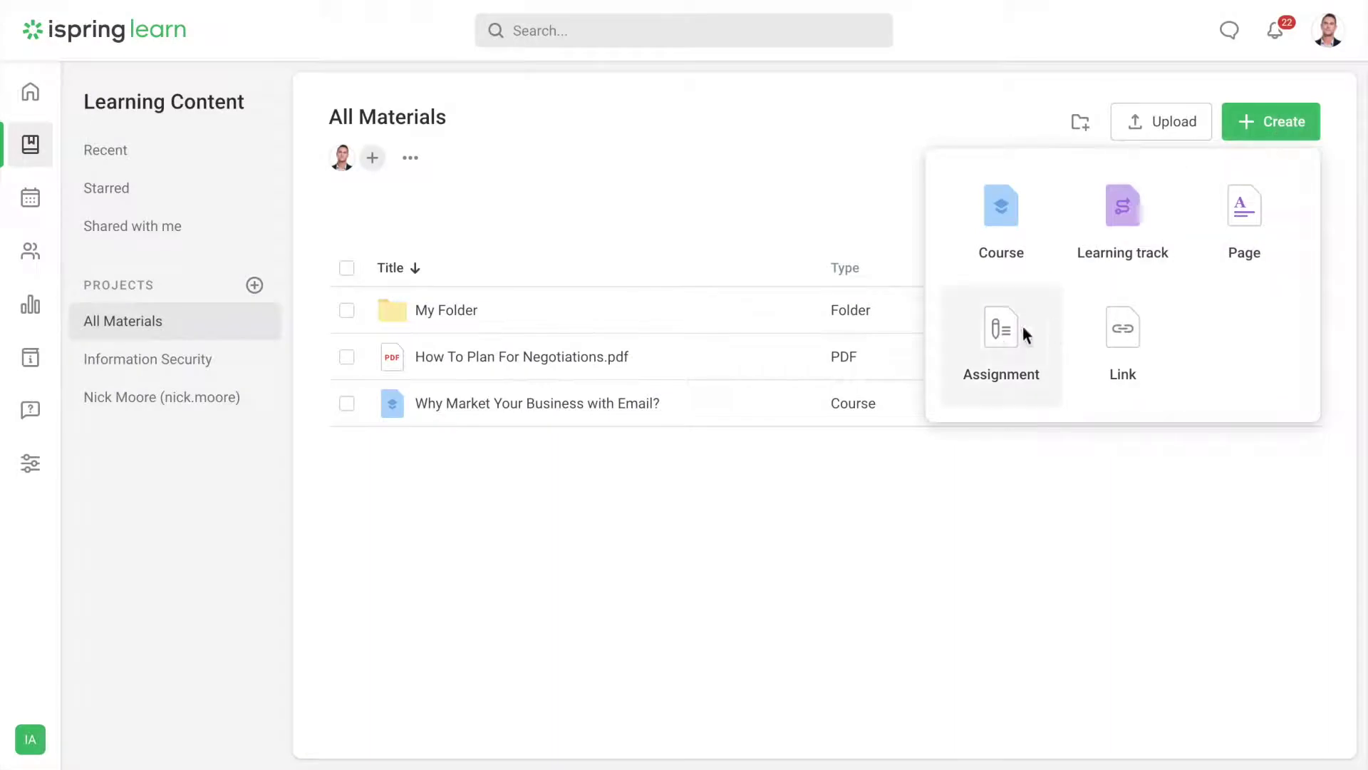
pyautogui.click(994, 335)
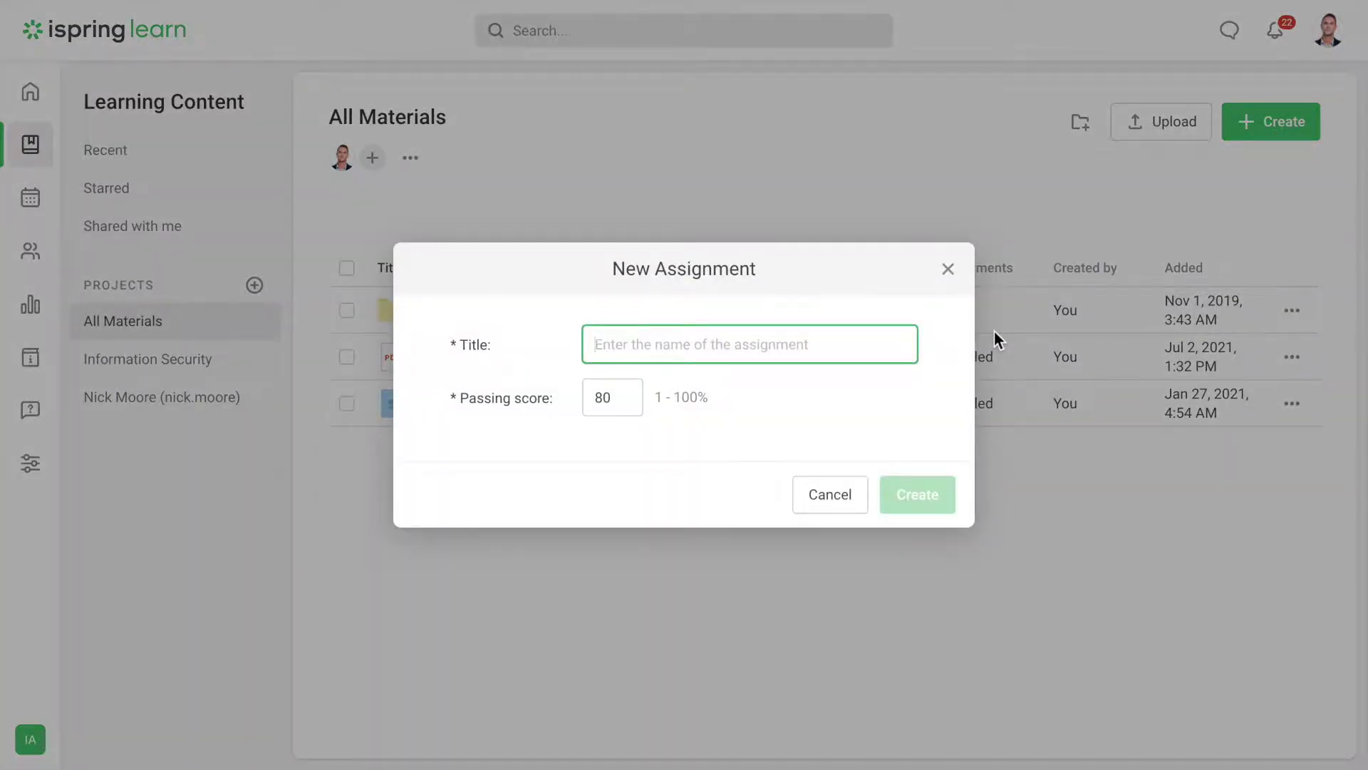
pyautogui.write('Create a Landing Page')
pyautogui.click(623, 402)
pyautogui.press('BackSpace')
pyautogui.press('BackSpace')
pyautogui.write('100')
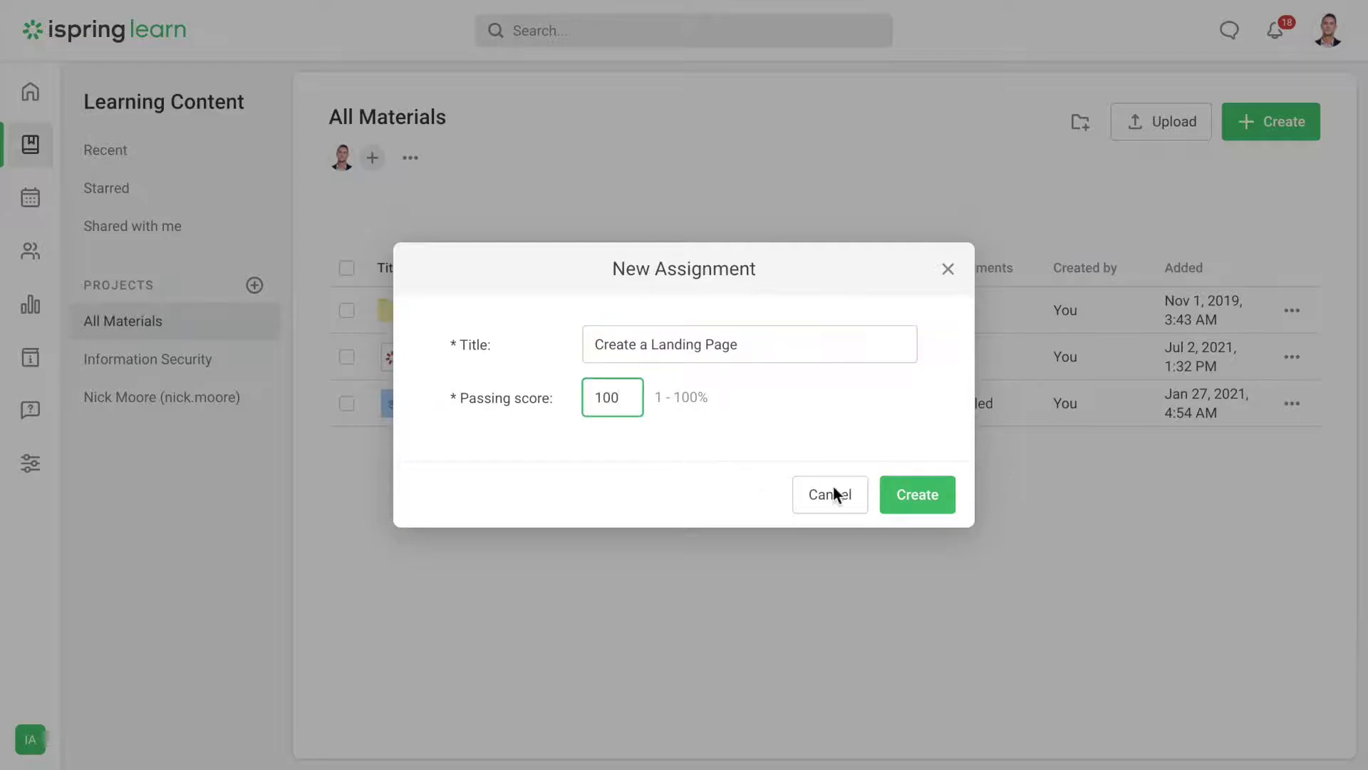
pyautogui.click(914, 495)
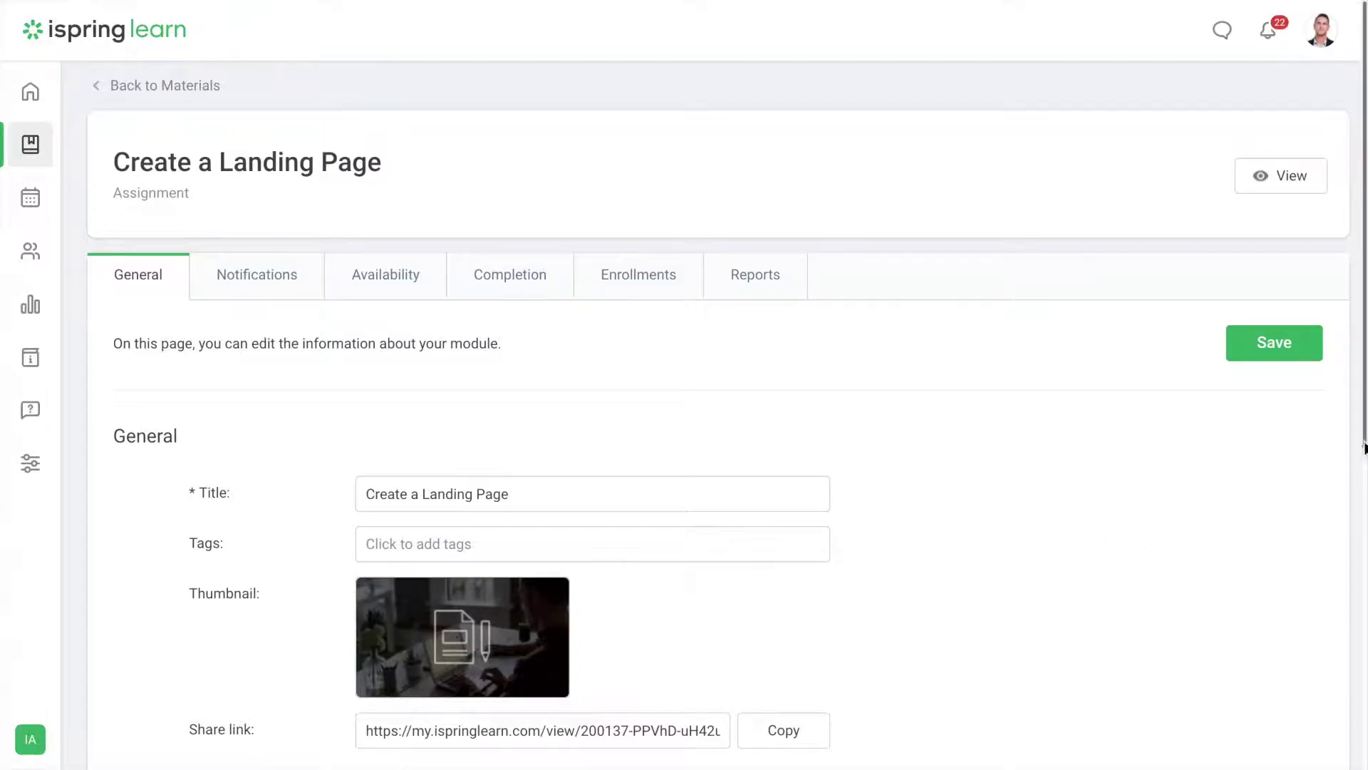
pyautogui.moveTo(1359, 455); pyautogui.dragTo(1357, 761)
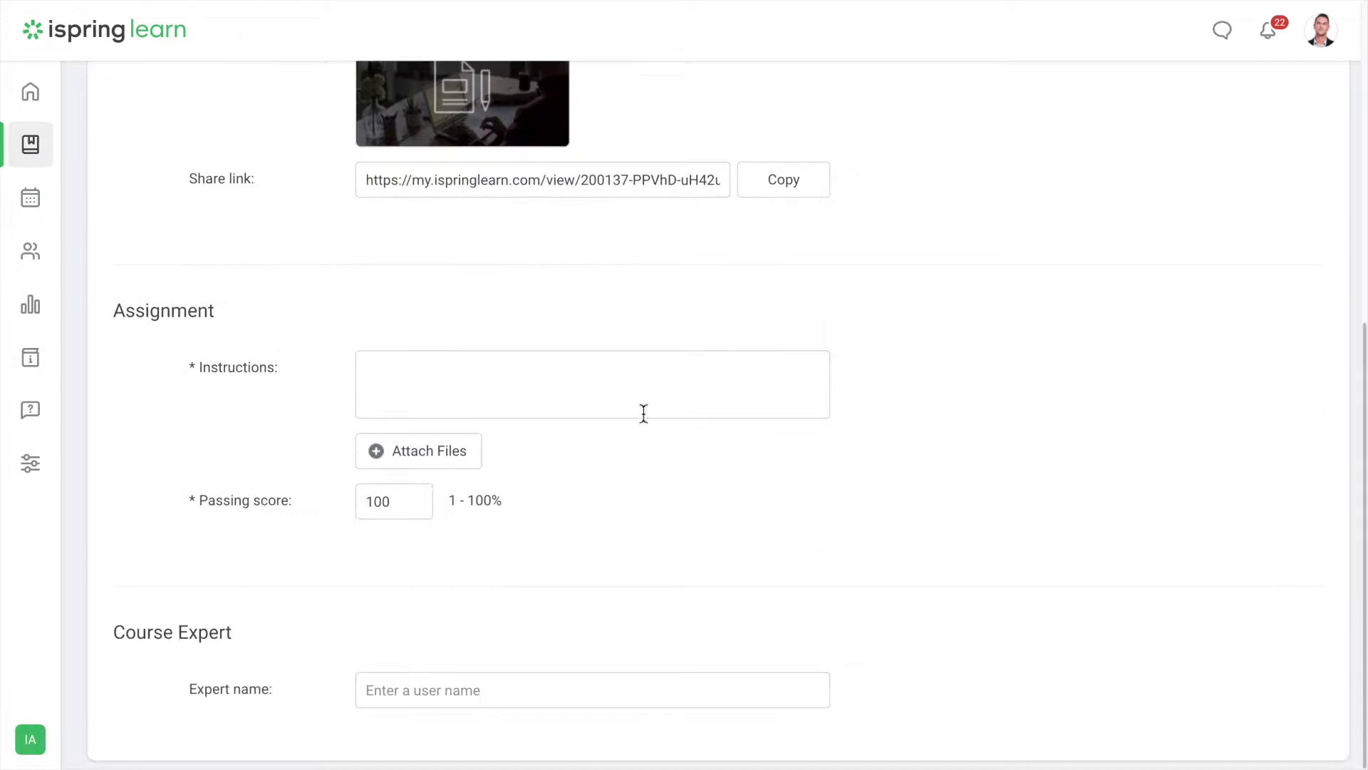
pyautogui.click(550, 380)
pyautogui.write('Design and build a landing page for a content marketing agency.')
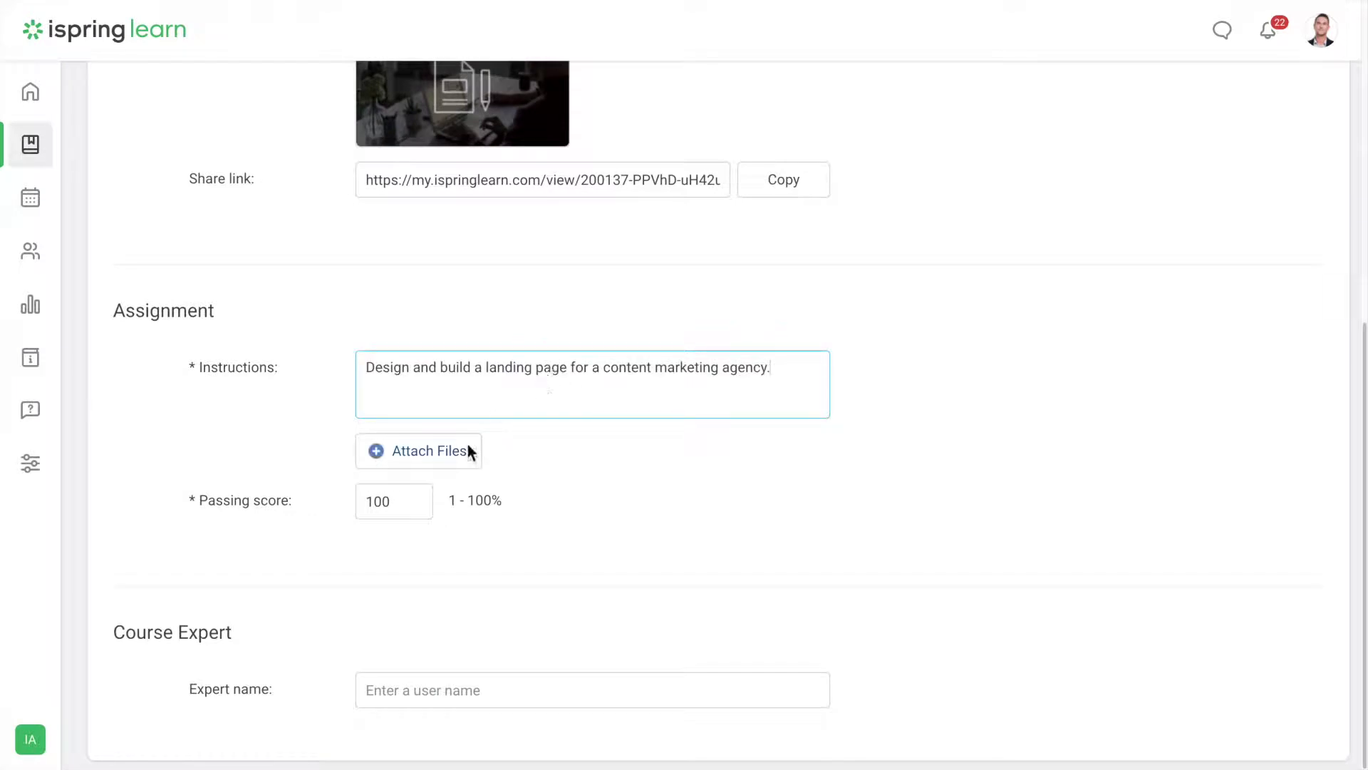
pyautogui.moveTo(1362, 458); pyautogui.dragTo(1364, 126)
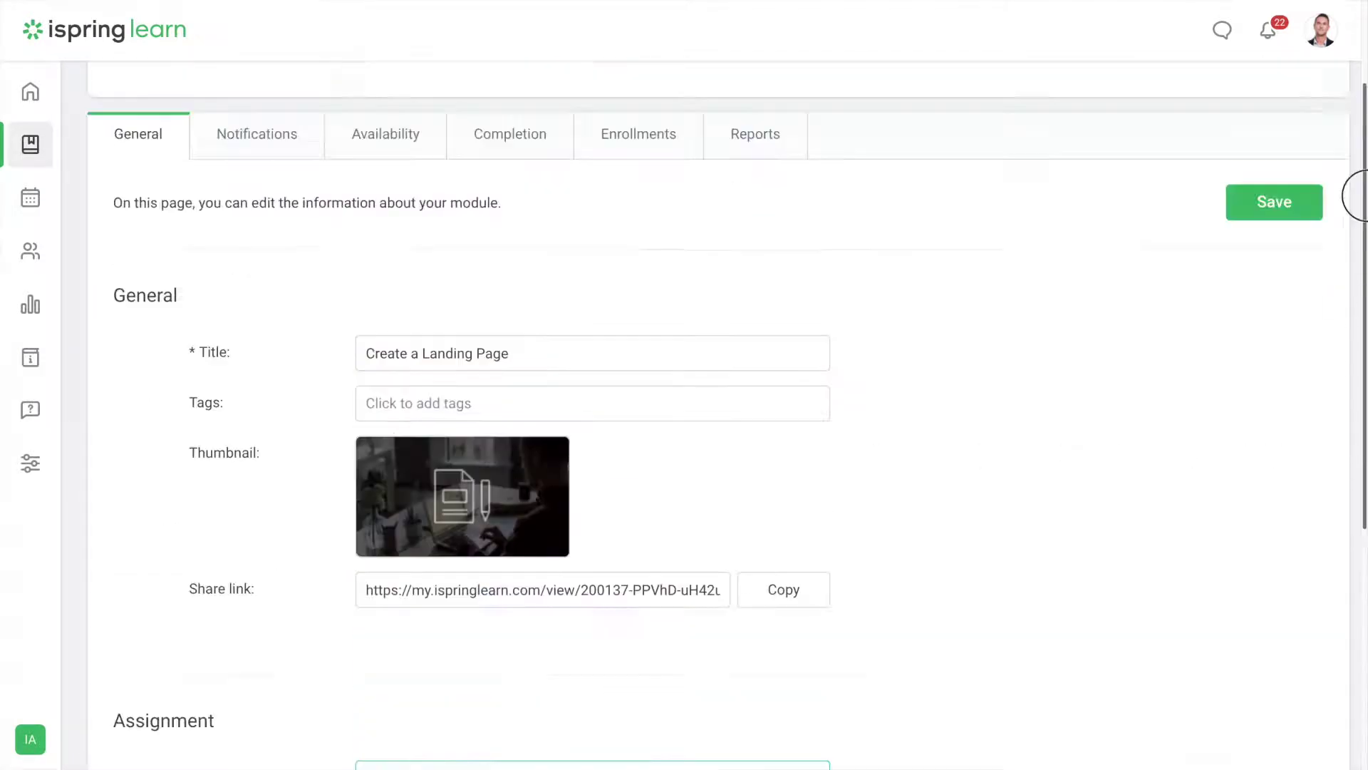
pyautogui.click(1234, 340)
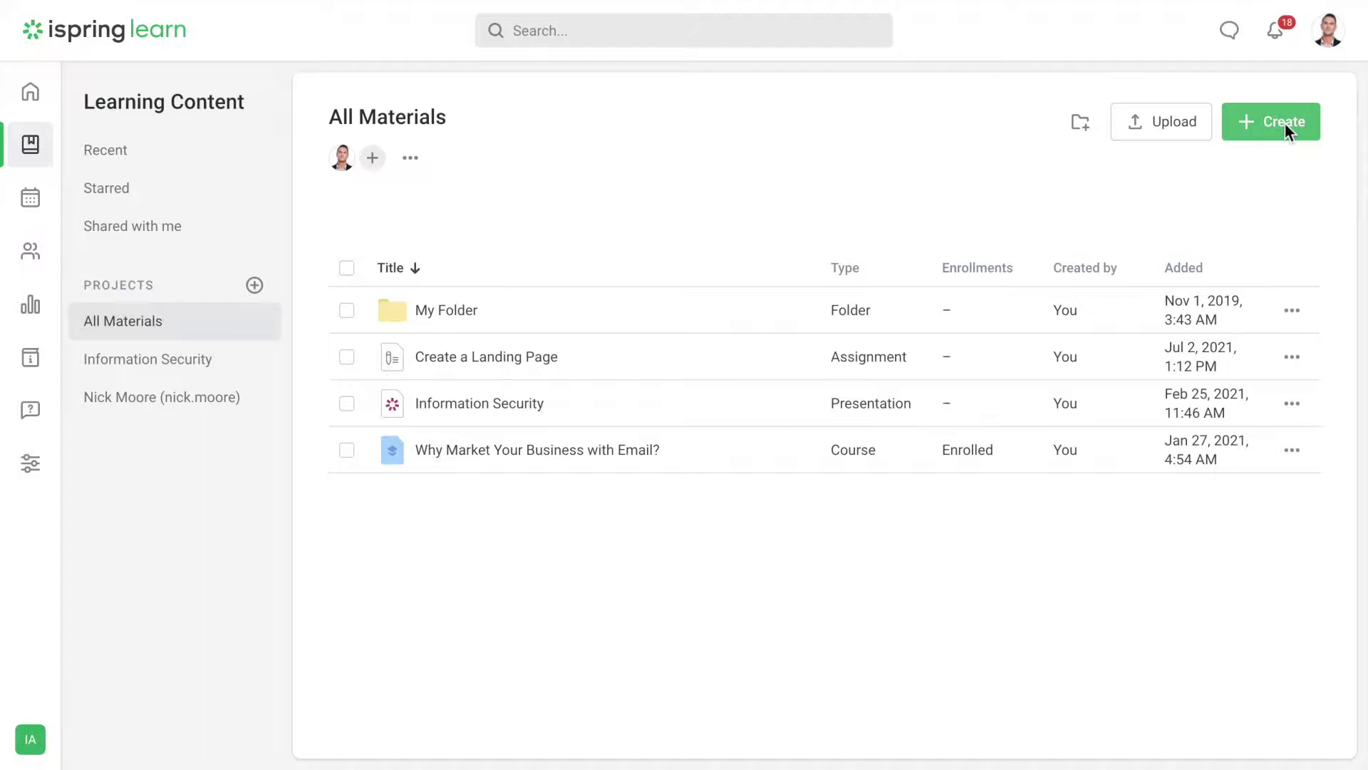
# Create the '8 Ways to Assess Online Student Learning' link from the pasted URL and begin enrolling users.
pyautogui.click(1284, 123)
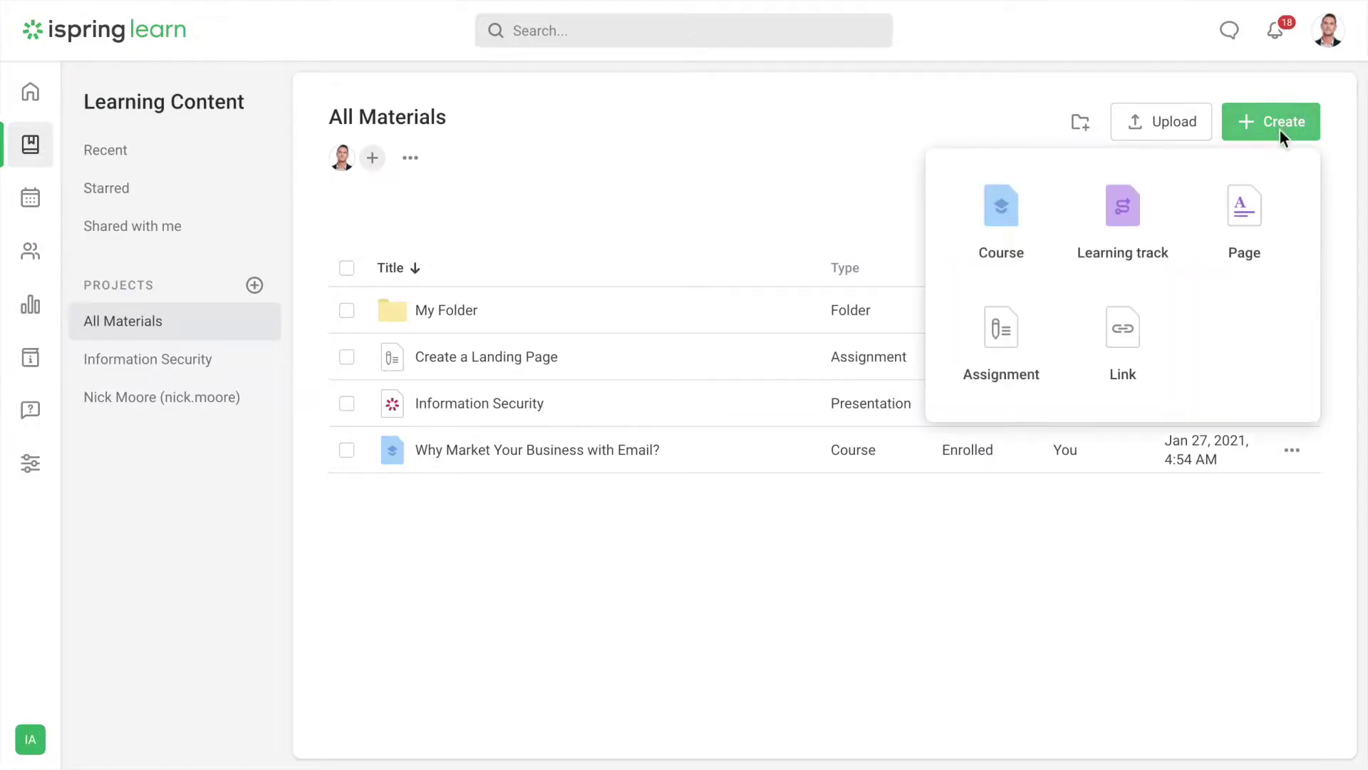
pyautogui.click(1134, 328)
pyautogui.write('8 Ways to Assess Online Student Learning')
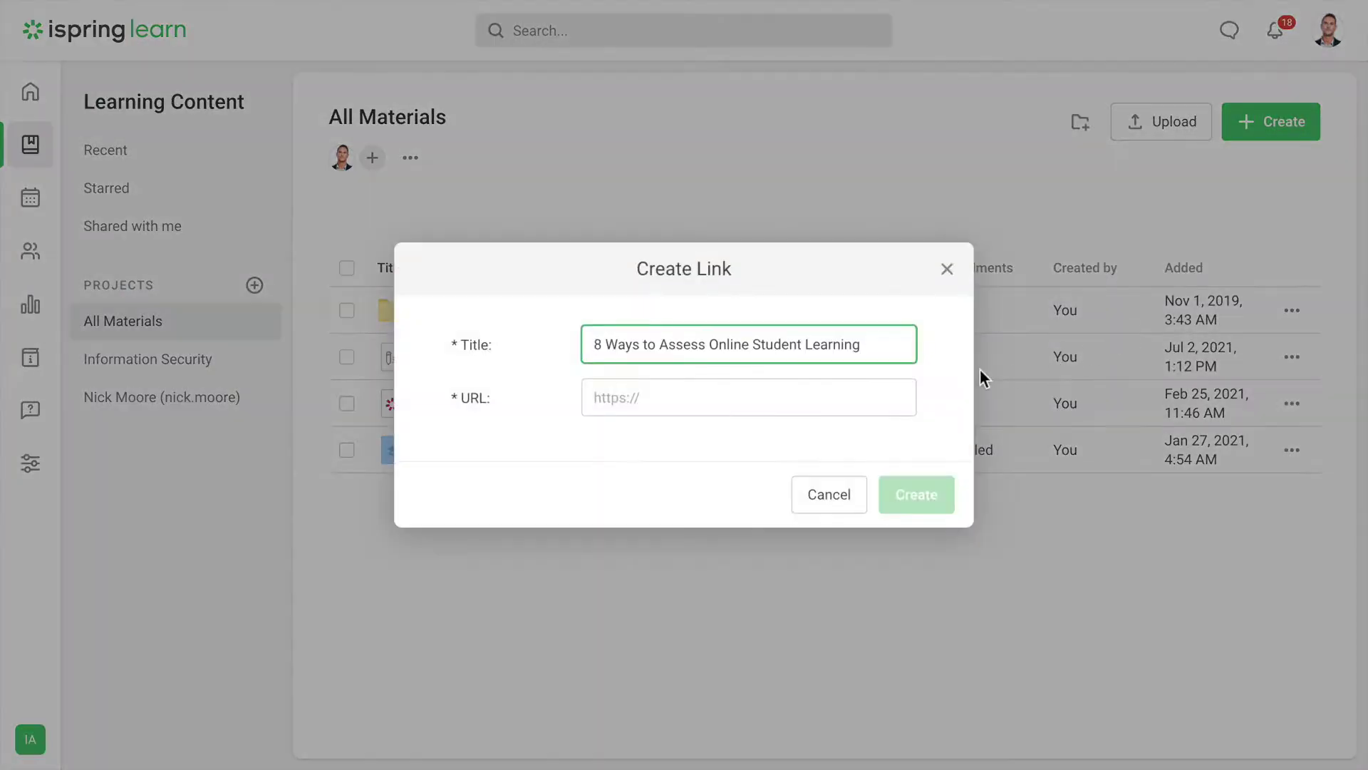
pyautogui.click(712, 386)
pyautogui.hotkey('ctrl', 'v')
pyautogui.click(898, 492)
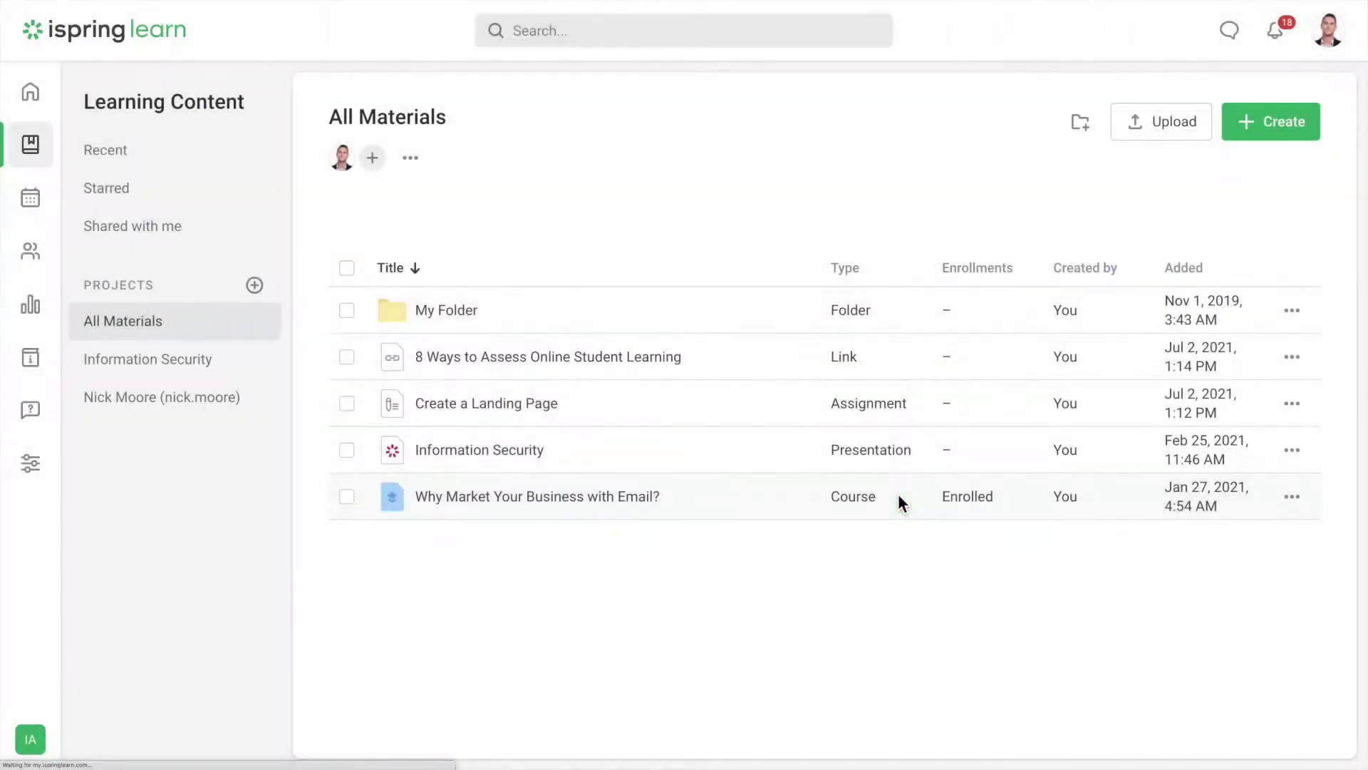
pyautogui.click(612, 277)
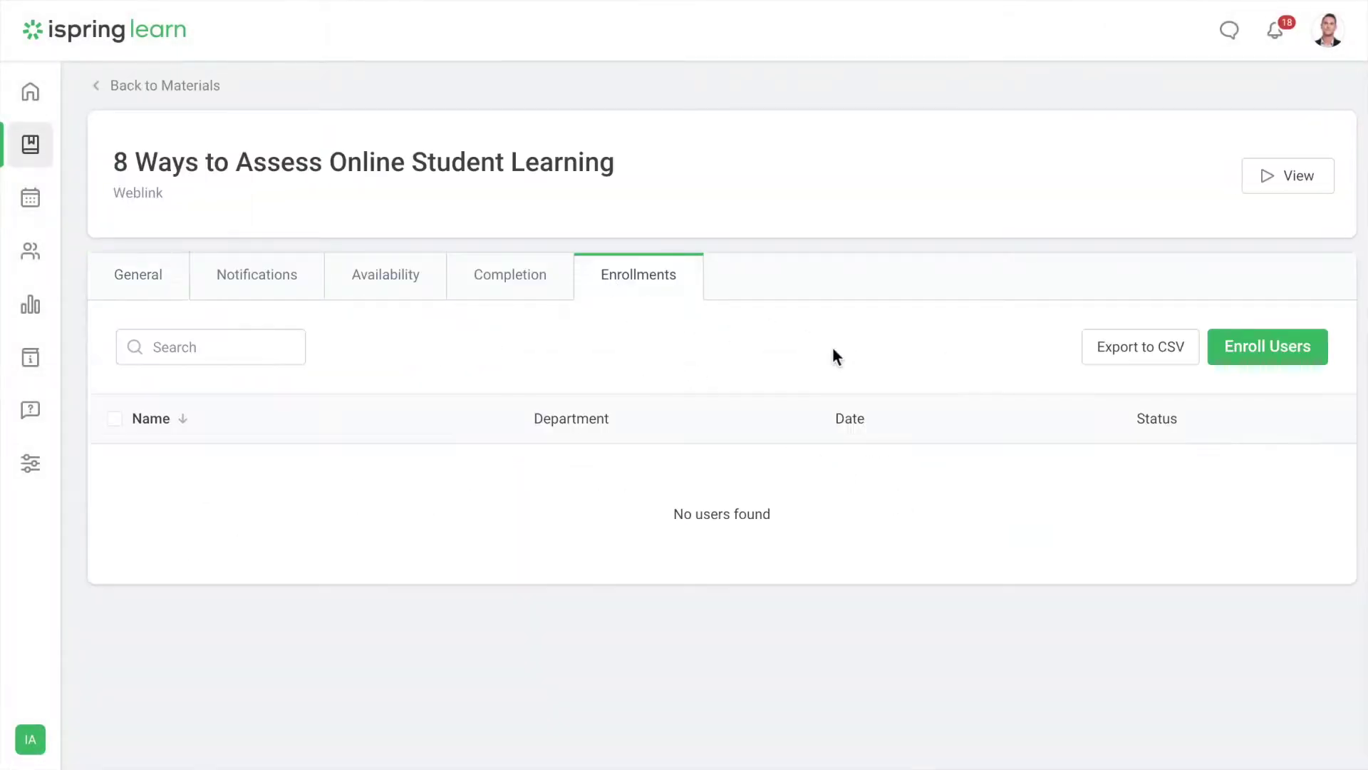
pyautogui.click(1248, 346)
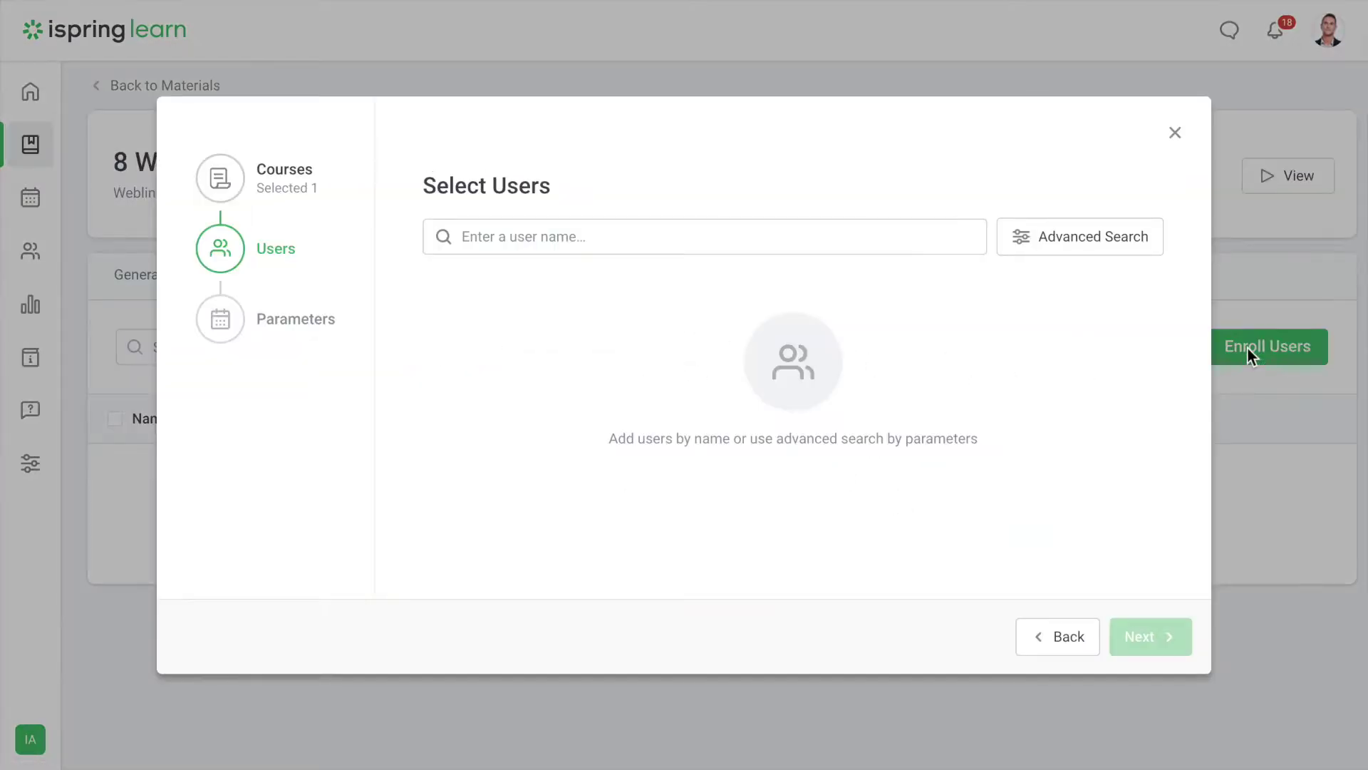